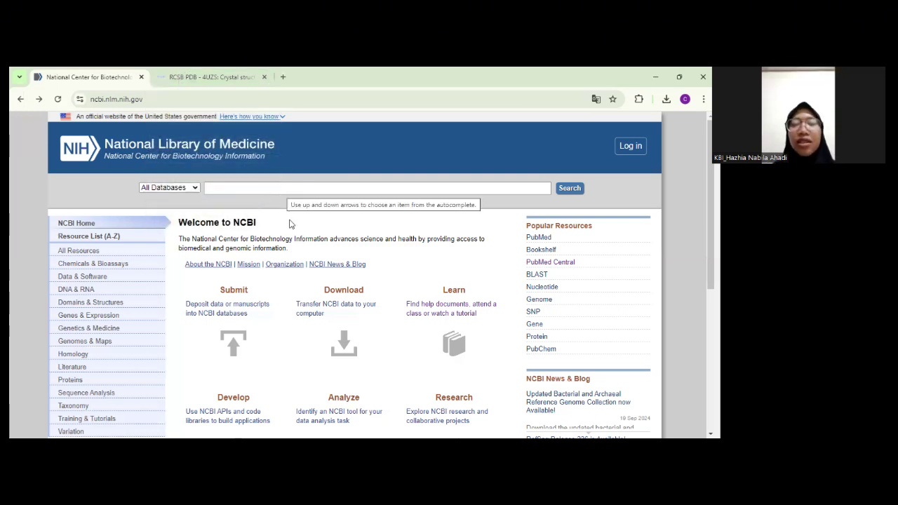
Enter 4uzs as the NCBI search term and check it against the 4UZS structure page on RCSB PDB
{"action": "left_click", "coordinate": [252, 188]}
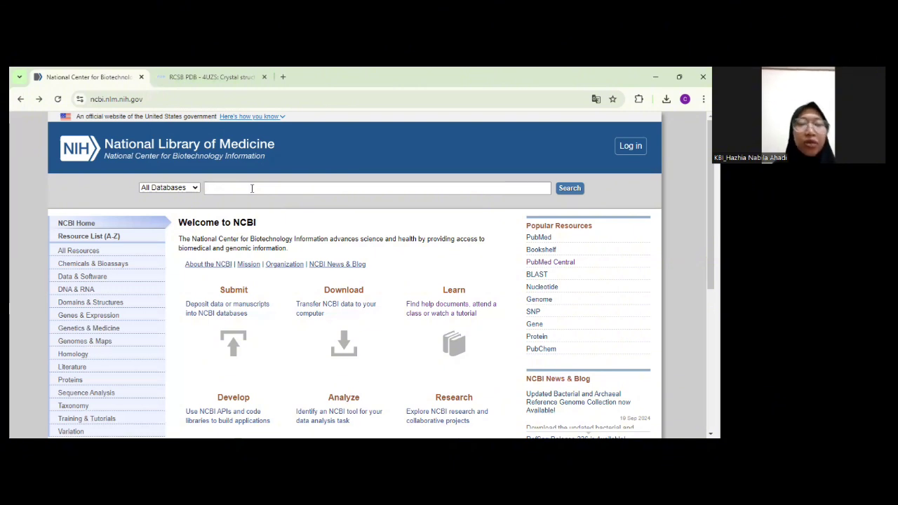
{"action": "type", "text": "4"}
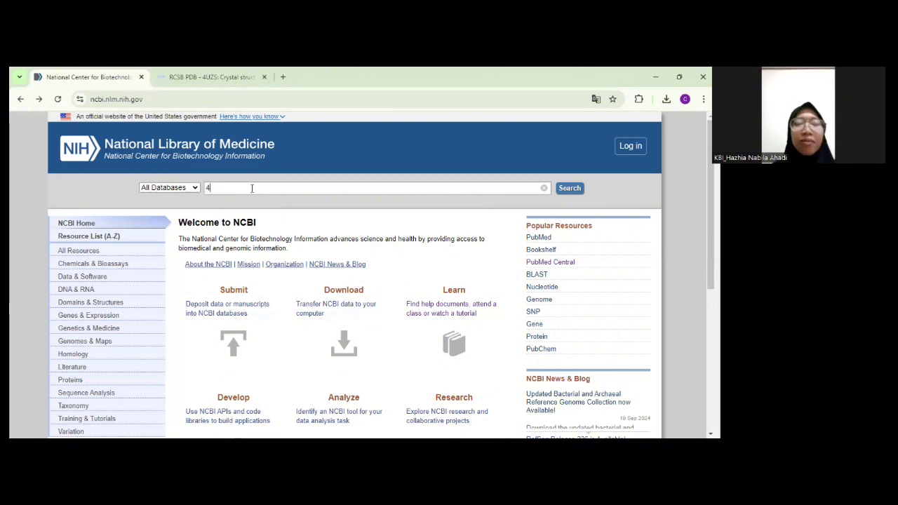
{"action": "type", "text": "uzs"}
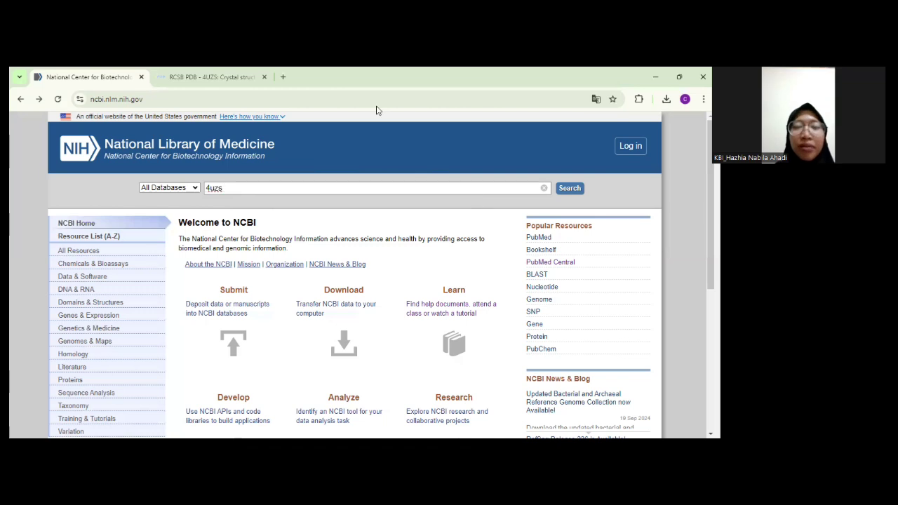
{"action": "left_click", "coordinate": [208, 76]}
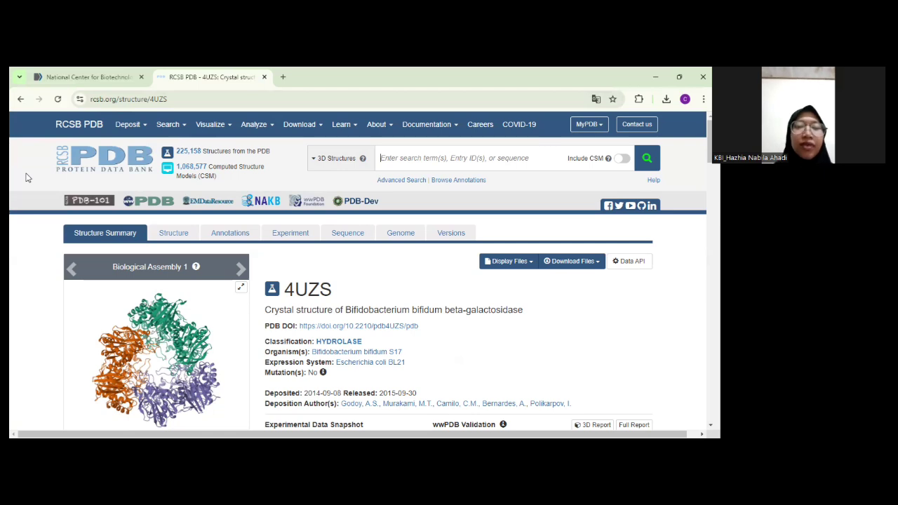
{"action": "left_click", "coordinate": [78, 77]}
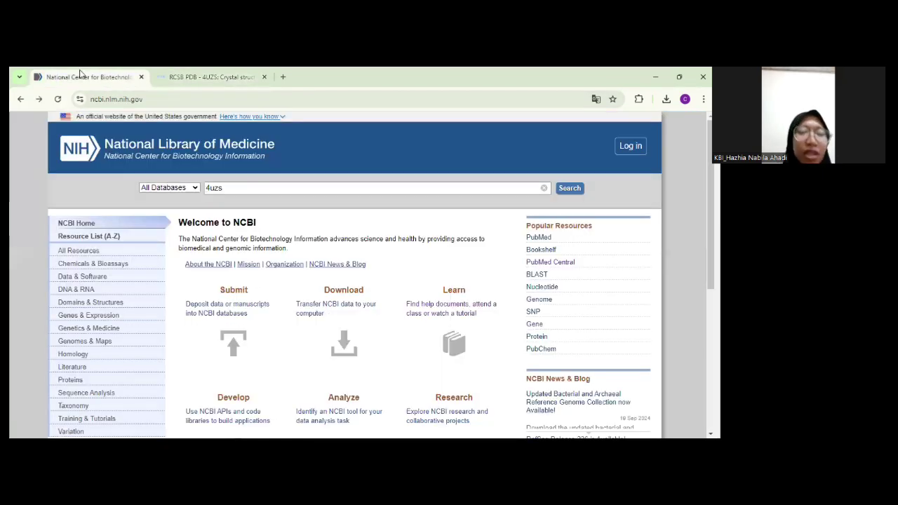
Restrict the search to the Protein database and run it for 4uzs
{"action": "double_click", "coordinate": [209, 190]}
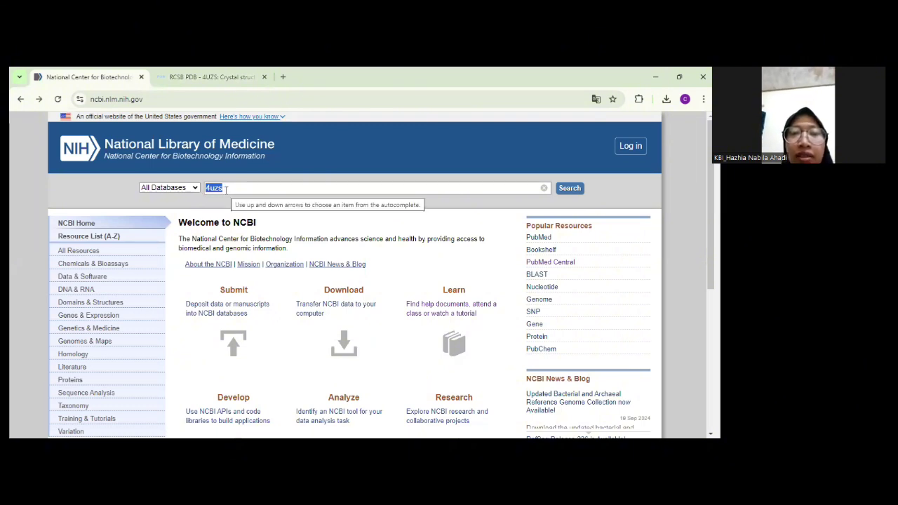
{"action": "left_click", "coordinate": [196, 188]}
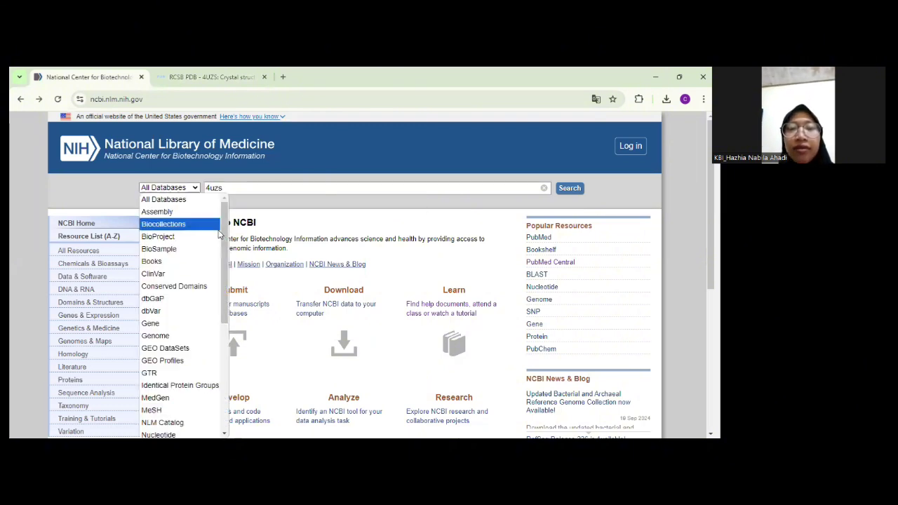
{"action": "scroll", "coordinate": [172, 316], "scroll_direction": "down", "scroll_amount": 5}
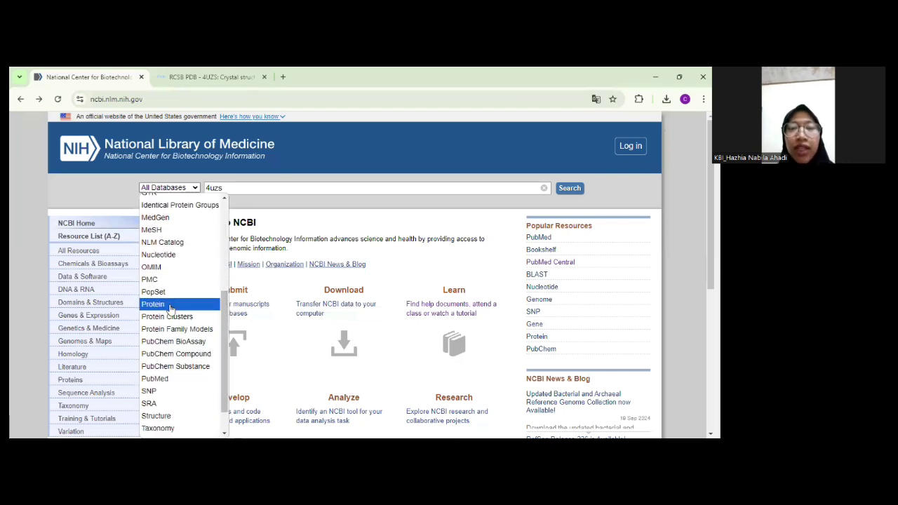
{"action": "key", "text": "Return"}
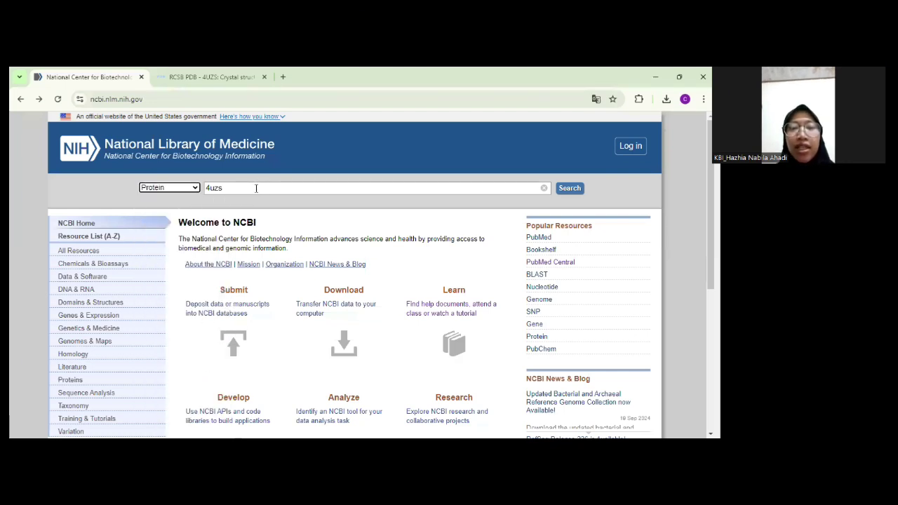
{"action": "left_click", "coordinate": [265, 188]}
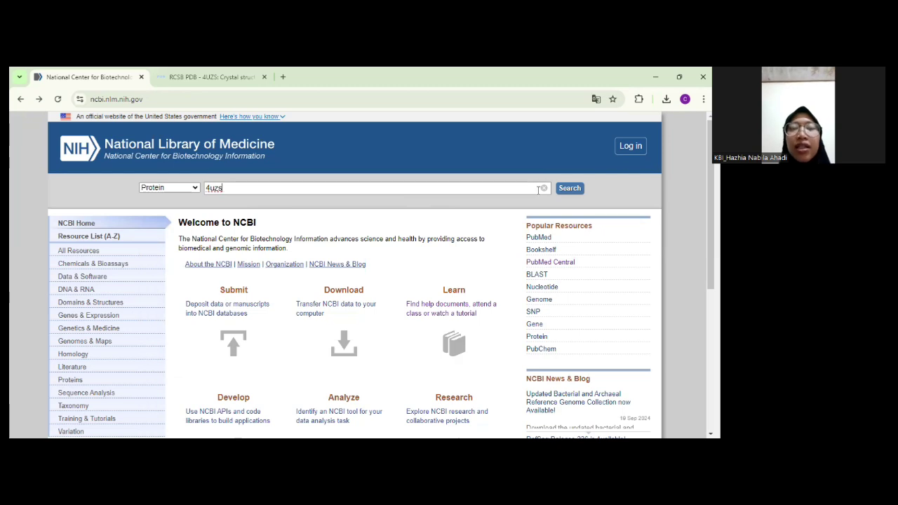
{"action": "left_click", "coordinate": [570, 190]}
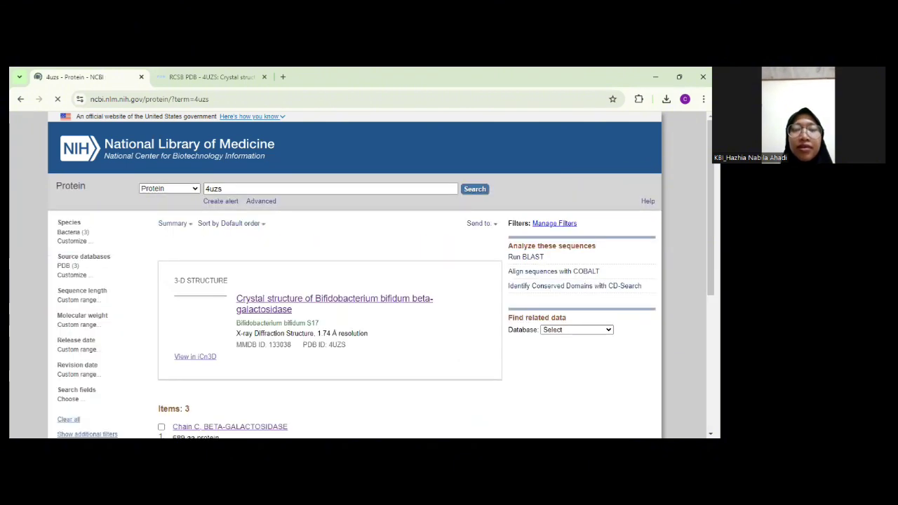
Add Genetic compartments and Enzyme types to the filter categories shown for the protein results
{"action": "scroll", "coordinate": [301, 253], "scroll_direction": "down", "scroll_amount": 2}
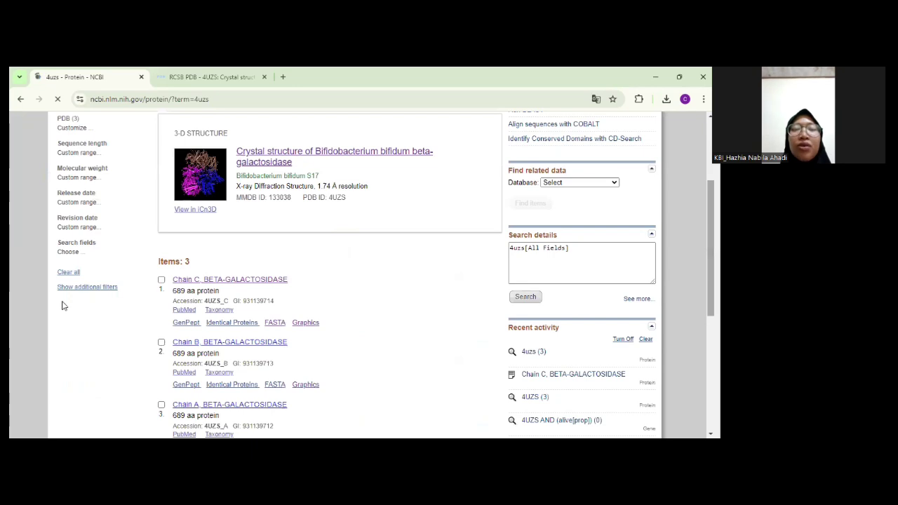
{"action": "left_click", "coordinate": [81, 288]}
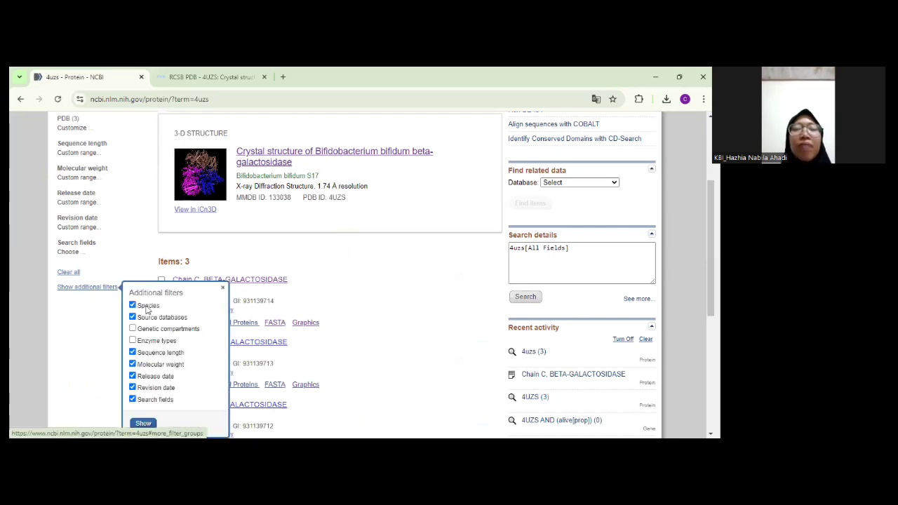
{"action": "left_click", "coordinate": [132, 328]}
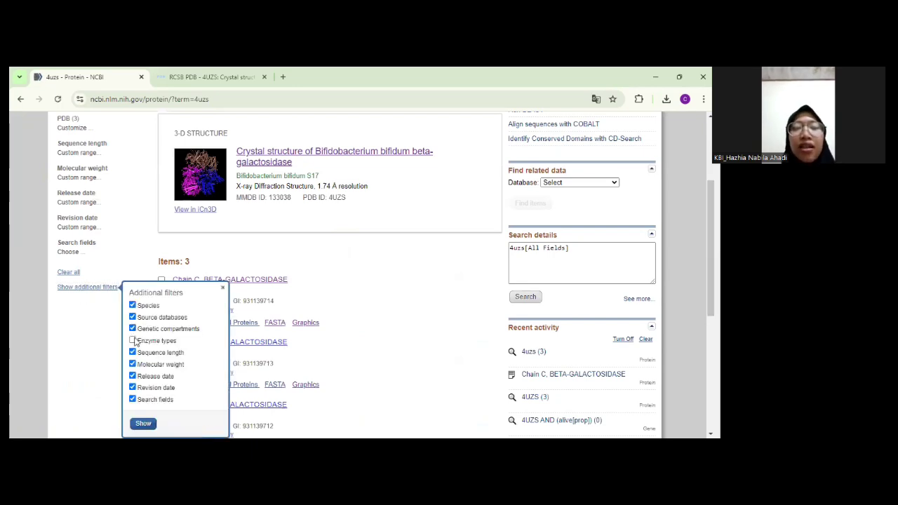
{"action": "left_click", "coordinate": [133, 340]}
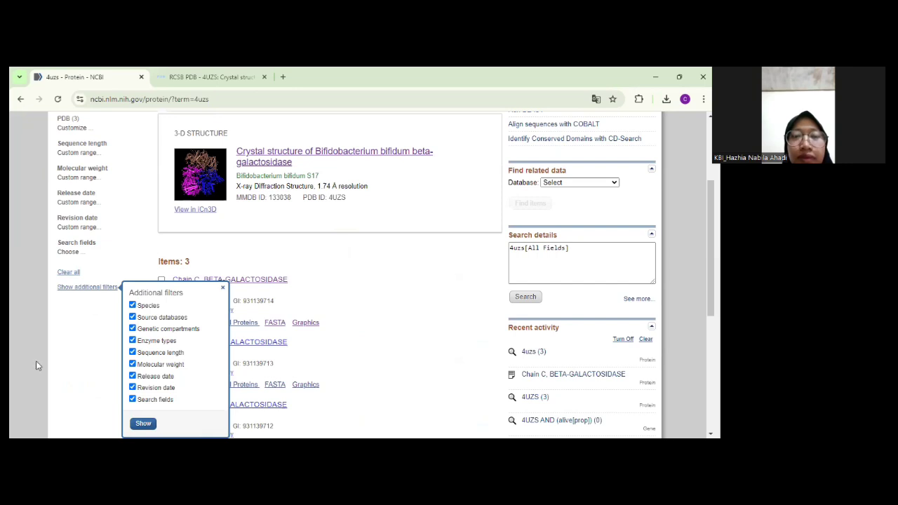
{"action": "scroll", "coordinate": [36, 360], "scroll_direction": "down", "scroll_amount": 2}
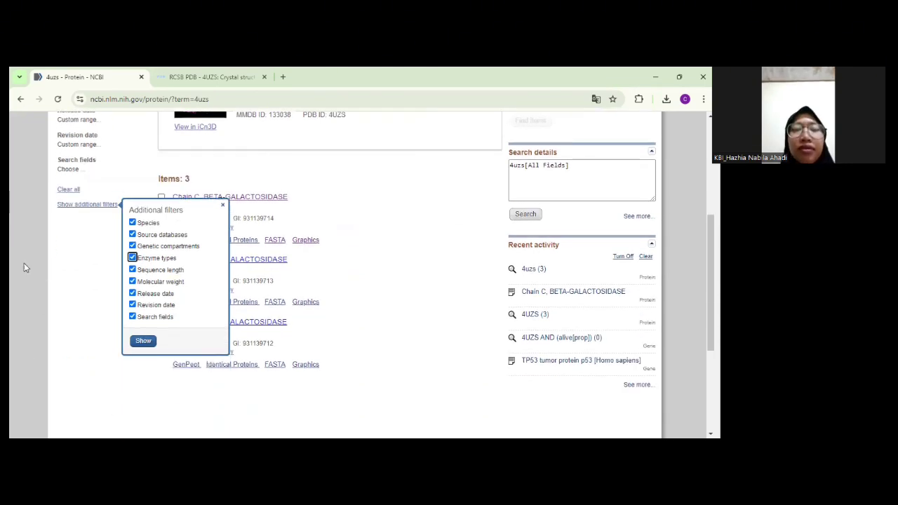
{"action": "left_click", "coordinate": [157, 340]}
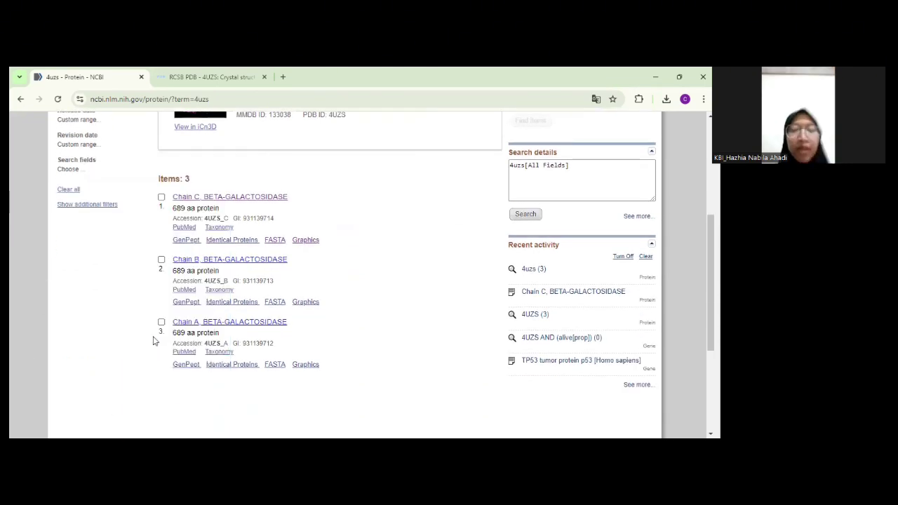
{"action": "scroll", "coordinate": [379, 274], "scroll_direction": "up", "scroll_amount": 4}
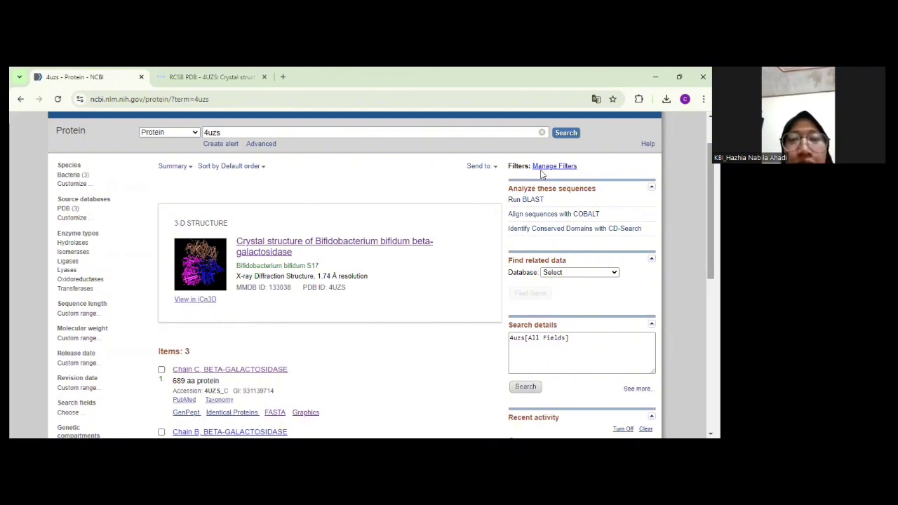
{"action": "scroll", "coordinate": [361, 275], "scroll_direction": "down", "scroll_amount": 1}
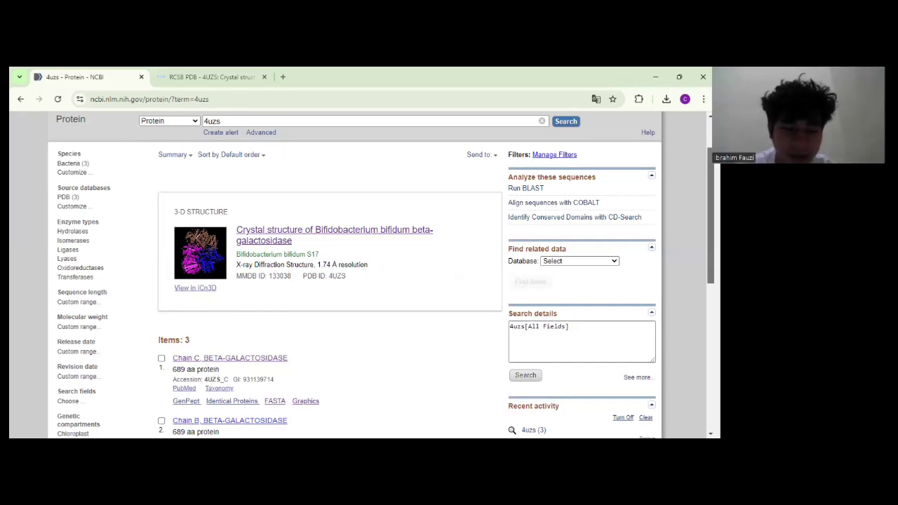
{"action": "scroll", "coordinate": [379, 274], "scroll_direction": "up", "scroll_amount": 1}
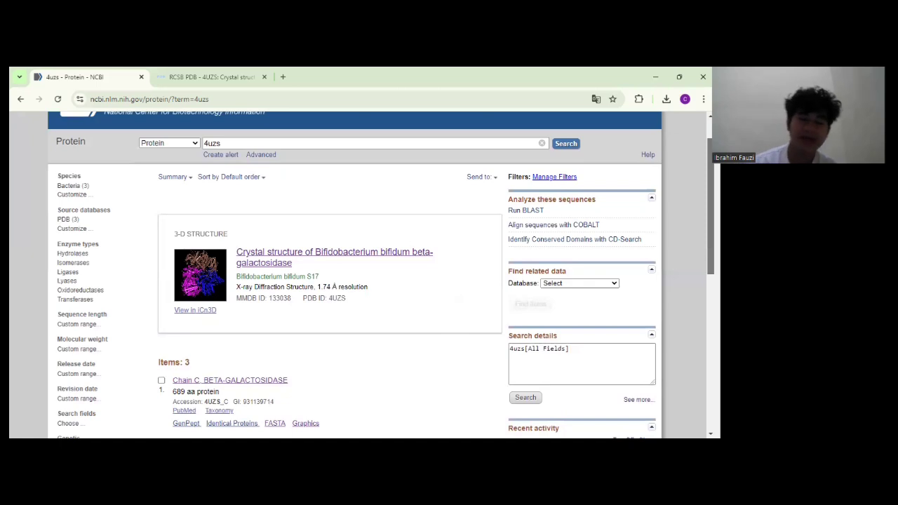
{"action": "scroll", "coordinate": [379, 274], "scroll_direction": "up", "scroll_amount": 1}
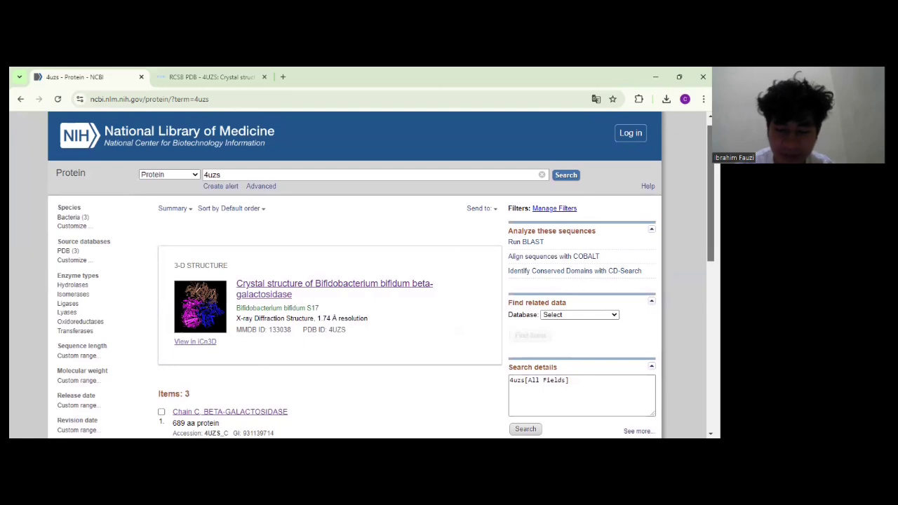
{"action": "scroll", "coordinate": [378, 273], "scroll_direction": "down", "scroll_amount": 1}
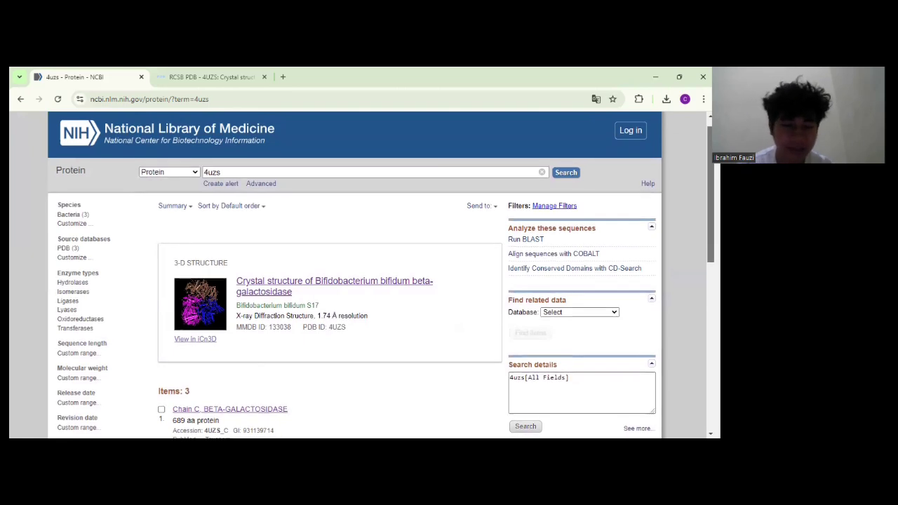
{"action": "scroll", "coordinate": [378, 274], "scroll_direction": "up", "scroll_amount": 1}
{"action": "scroll", "coordinate": [379, 274], "scroll_direction": "down", "scroll_amount": 1}
{"action": "scroll", "coordinate": [379, 273], "scroll_direction": "down", "scroll_amount": 1}
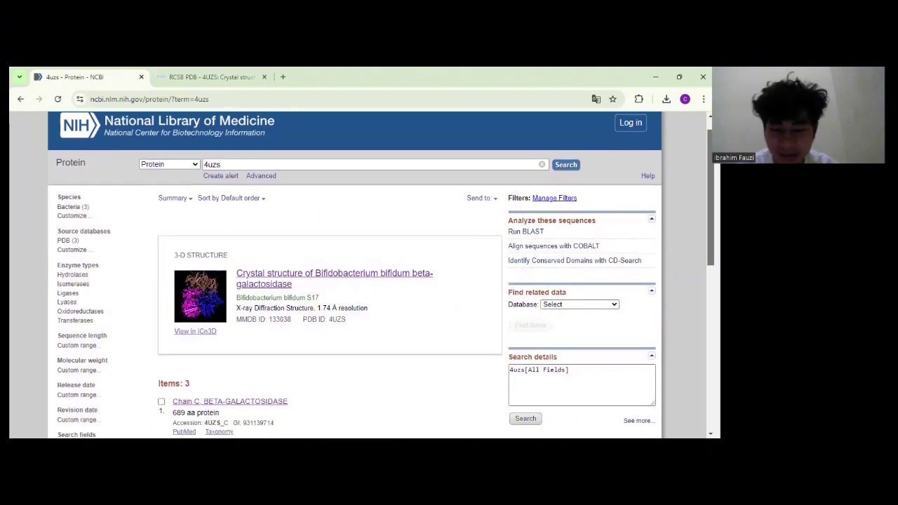
{"action": "scroll", "coordinate": [379, 273], "scroll_direction": "down", "scroll_amount": 1}
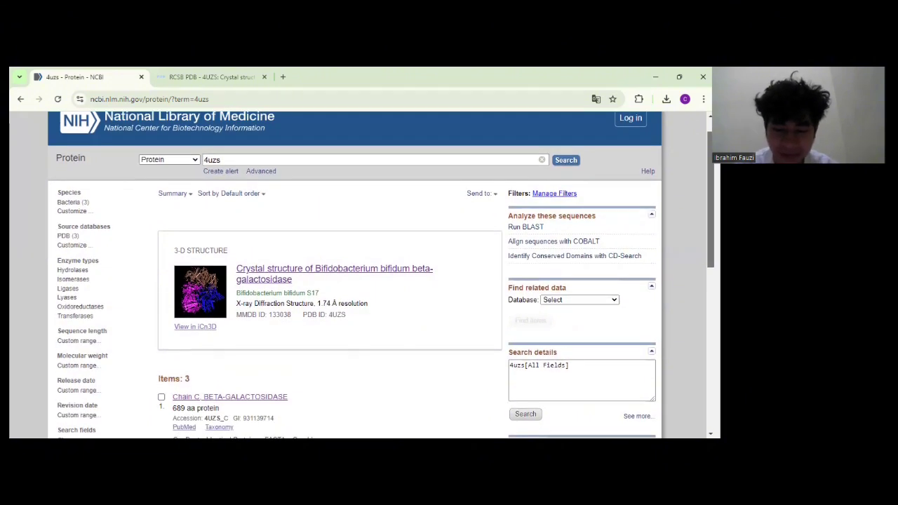
{"action": "scroll", "coordinate": [379, 273], "scroll_direction": "down", "scroll_amount": 2}
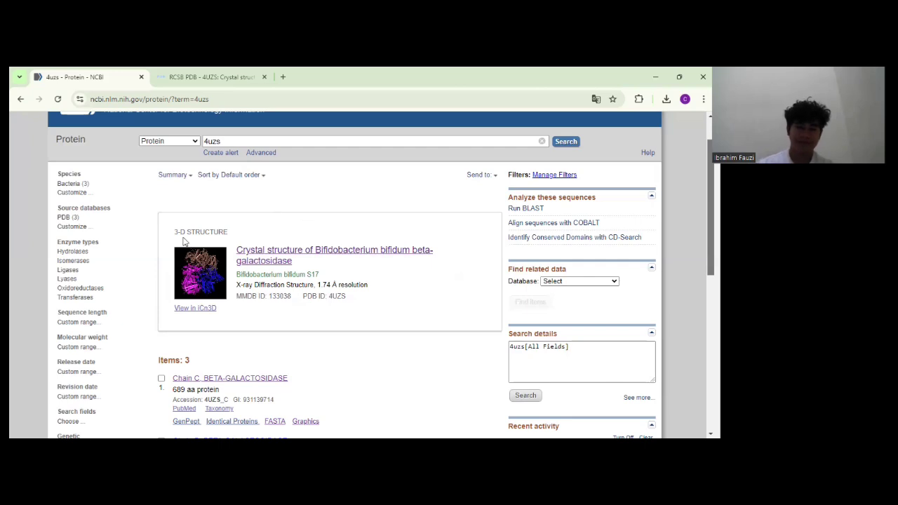
{"action": "scroll", "coordinate": [97, 219], "scroll_direction": "down", "scroll_amount": 1}
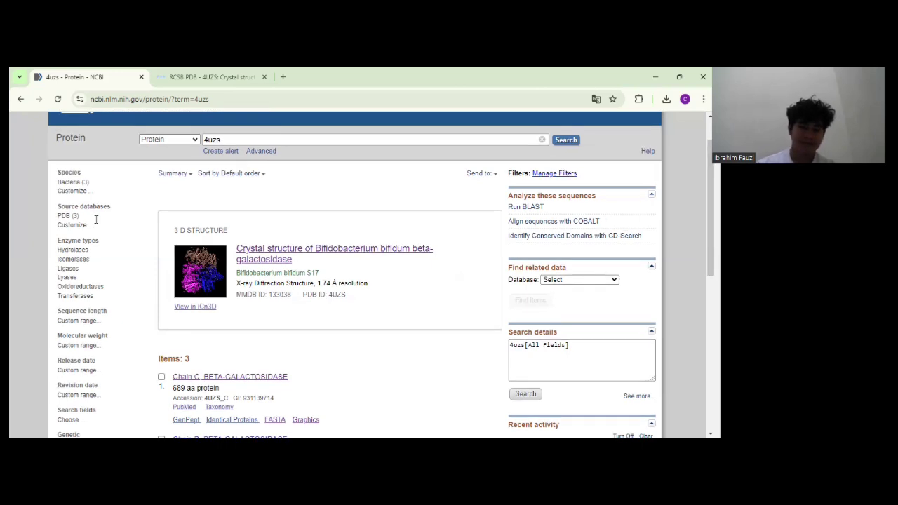
{"action": "scroll", "coordinate": [363, 229], "scroll_direction": "down", "scroll_amount": 1}
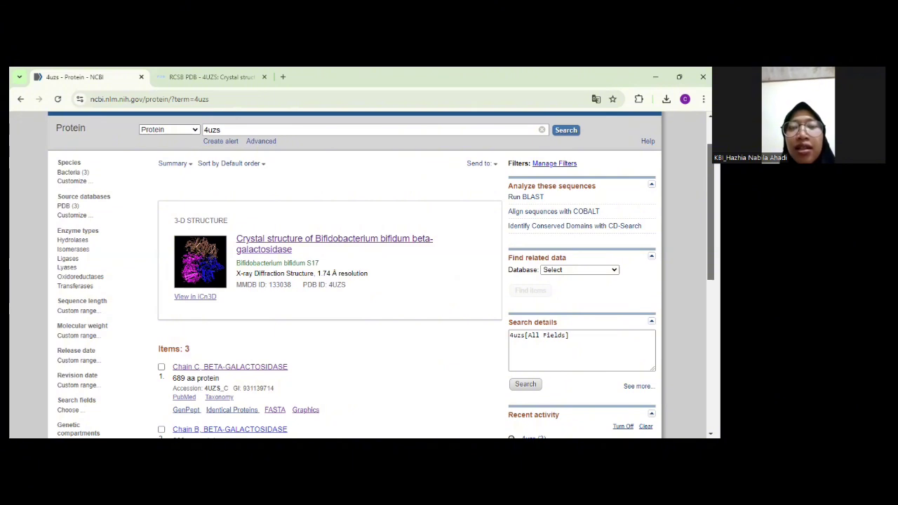
Examine the 3-D structure entry, the beta-galactosidase chain records and the available filters on the 4uzs results page
{"action": "scroll", "coordinate": [381, 275], "scroll_direction": "down", "scroll_amount": 1}
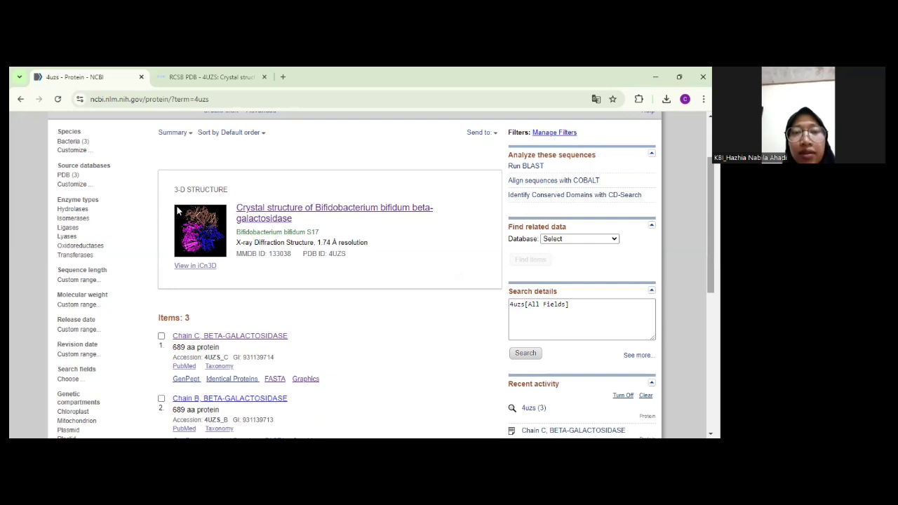
{"action": "scroll", "coordinate": [378, 273], "scroll_direction": "down", "scroll_amount": 3}
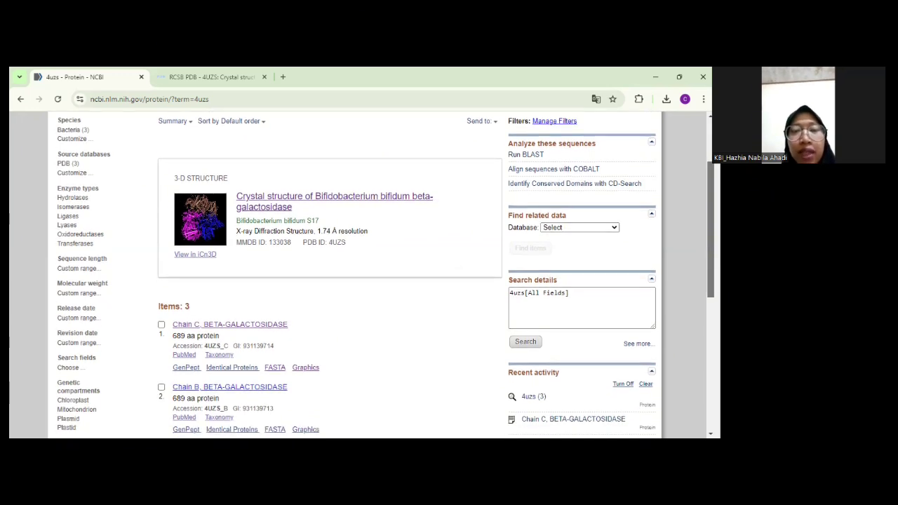
{"action": "scroll", "coordinate": [378, 274], "scroll_direction": "up", "scroll_amount": 2}
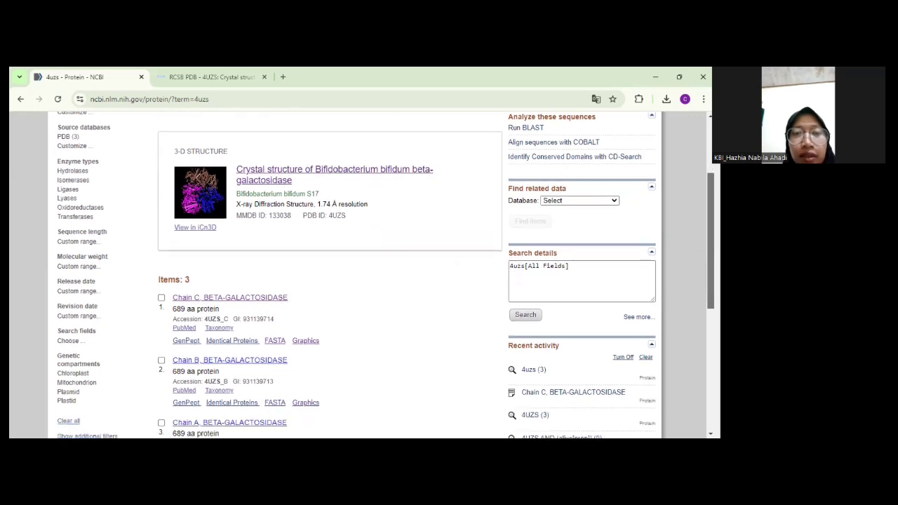
{"action": "scroll", "coordinate": [378, 274], "scroll_direction": "up", "scroll_amount": 1}
{"action": "scroll", "coordinate": [378, 274], "scroll_direction": "up", "scroll_amount": 1}
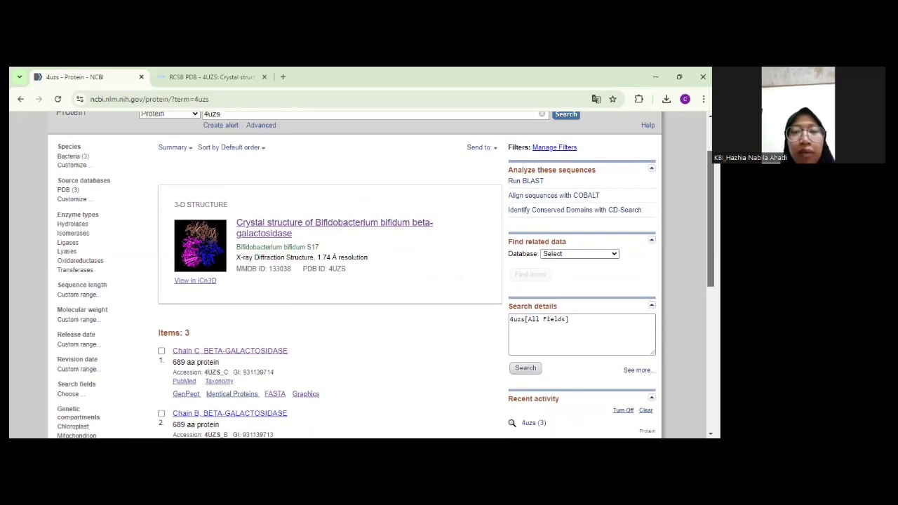
{"action": "scroll", "coordinate": [355, 275], "scroll_direction": "down", "scroll_amount": 2}
{"action": "scroll", "coordinate": [355, 275], "scroll_direction": "down", "scroll_amount": 4}
{"action": "scroll", "coordinate": [355, 274], "scroll_direction": "down", "scroll_amount": 4}
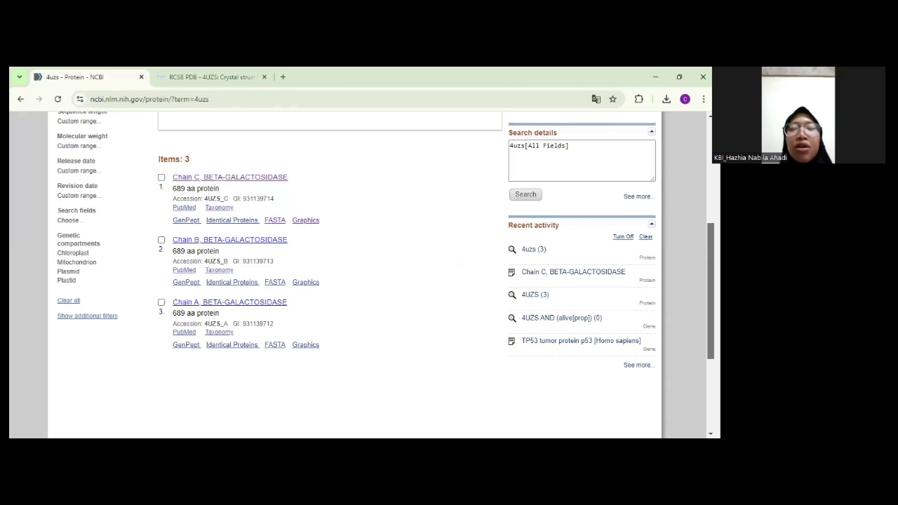
{"action": "scroll", "coordinate": [379, 274], "scroll_direction": "up", "scroll_amount": 3}
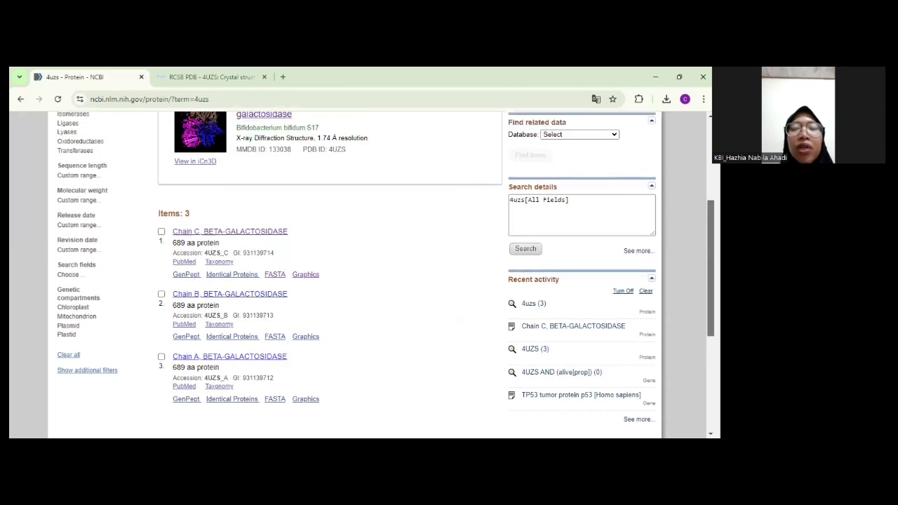
{"action": "scroll", "coordinate": [379, 273], "scroll_direction": "up", "scroll_amount": 3}
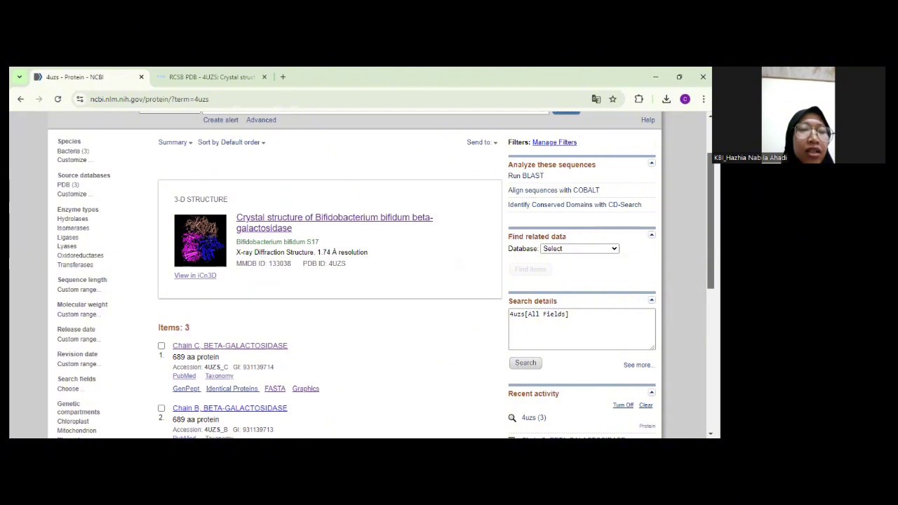
{"action": "scroll", "coordinate": [379, 273], "scroll_direction": "down", "scroll_amount": 1}
{"action": "scroll", "coordinate": [378, 273], "scroll_direction": "up", "scroll_amount": 1}
{"action": "scroll", "coordinate": [379, 273], "scroll_direction": "down", "scroll_amount": 1}
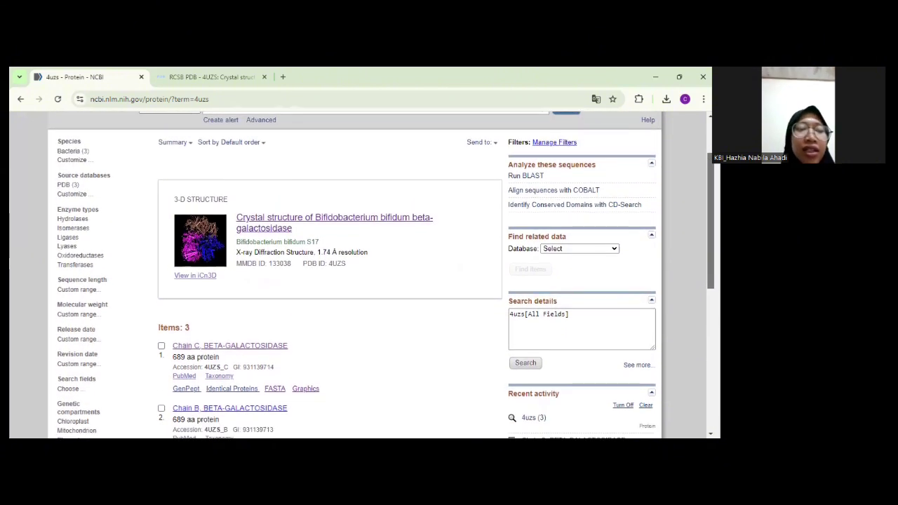
Open the Chain C, BETA-GALACTOSIDASE record from the 4uzs results and highlight the sequence length on its LOCUS line
{"action": "scroll", "coordinate": [378, 273], "scroll_direction": "down", "scroll_amount": 4}
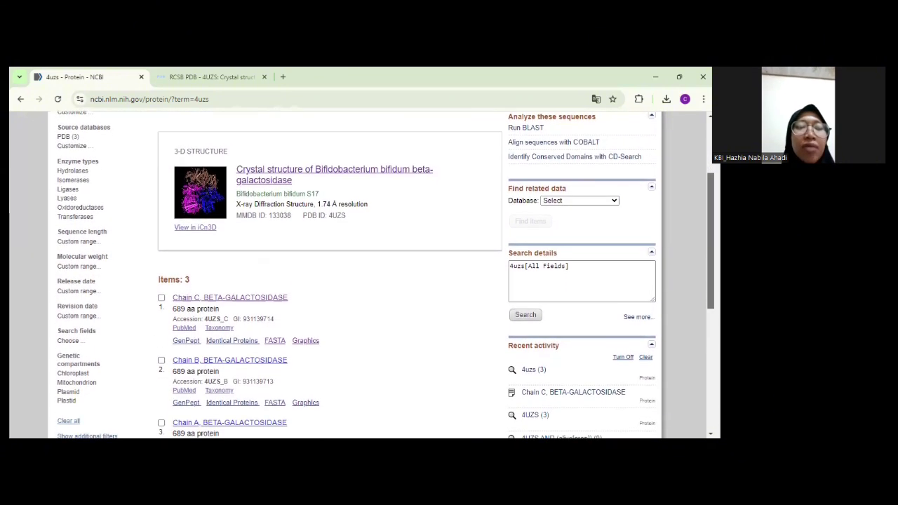
{"action": "scroll", "coordinate": [378, 273], "scroll_direction": "up", "scroll_amount": 3}
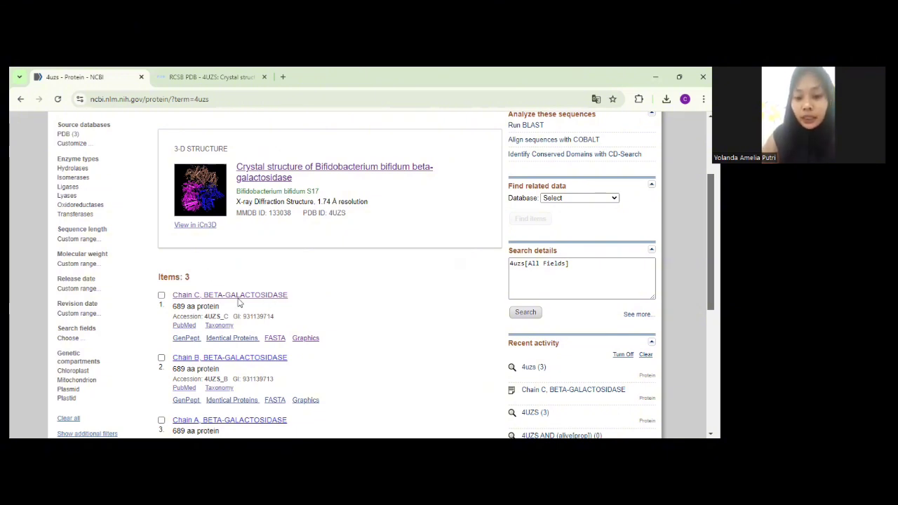
{"action": "left_click", "coordinate": [202, 298]}
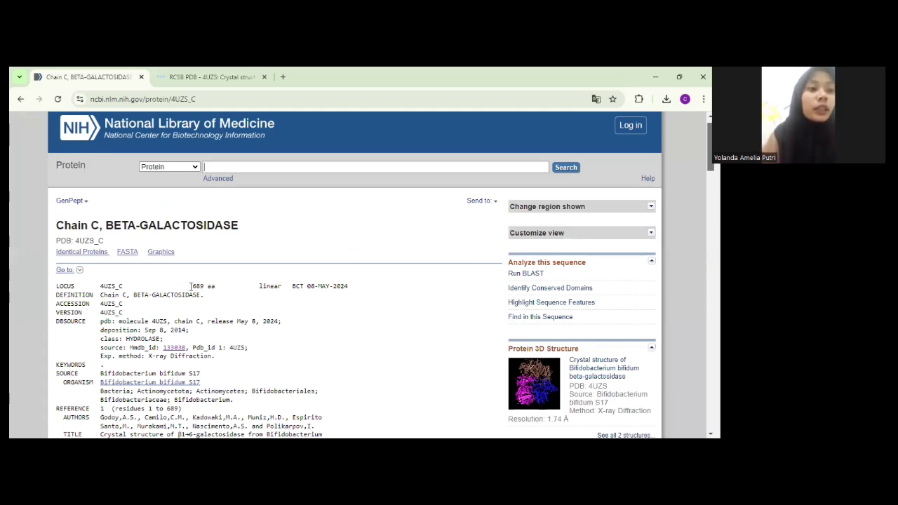
{"action": "left_click_drag", "start_coordinate": [190, 286], "coordinate": [223, 286]}
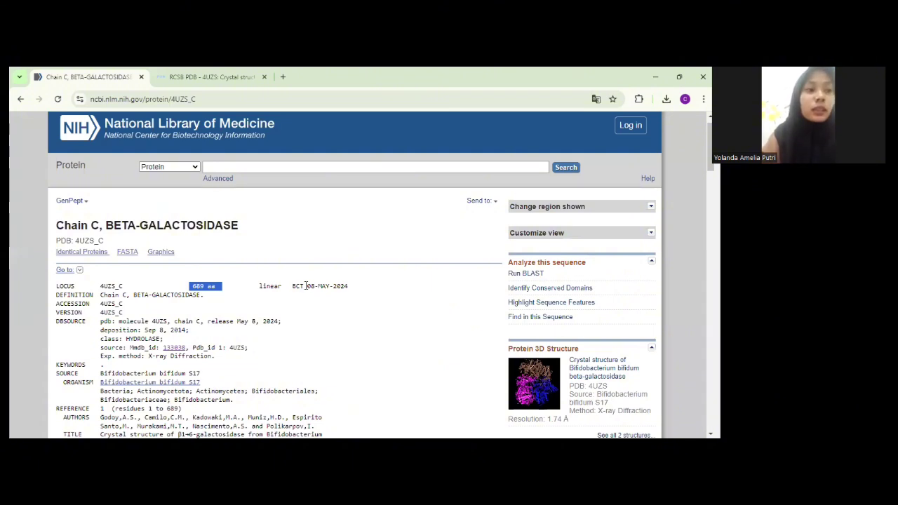
{"action": "left_click", "coordinate": [248, 287]}
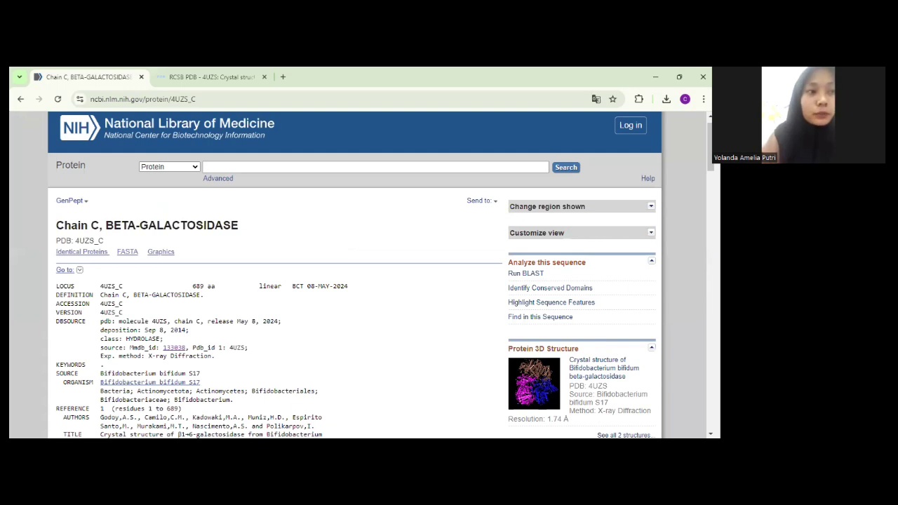
Examine the Chain C GenPept record, from its source and references through the region and secondary-structure features
{"action": "scroll", "coordinate": [381, 275], "scroll_direction": "down", "scroll_amount": 2}
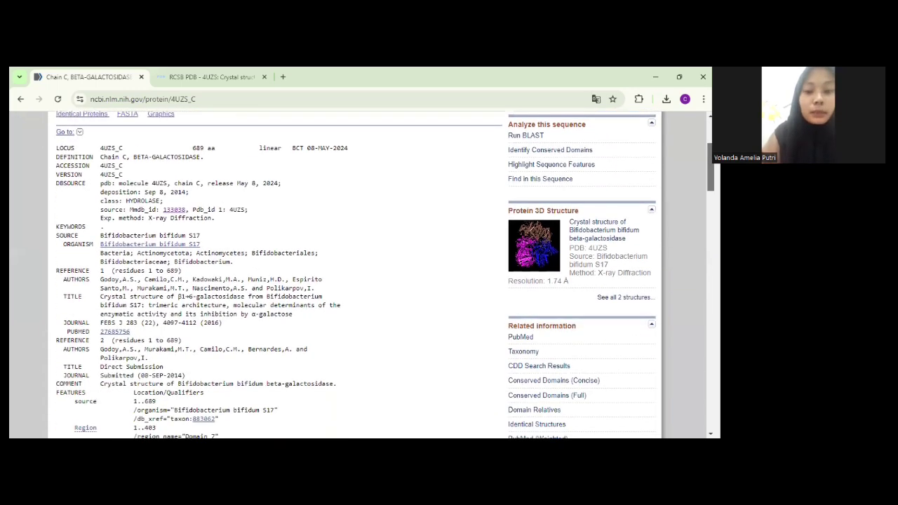
{"action": "scroll", "coordinate": [356, 275], "scroll_direction": "down", "scroll_amount": 3}
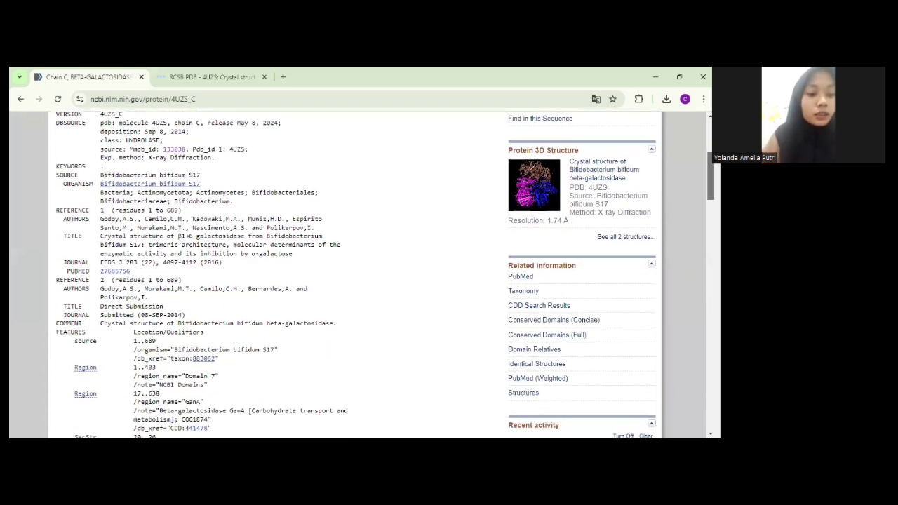
{"action": "scroll", "coordinate": [356, 274], "scroll_direction": "down", "scroll_amount": 3}
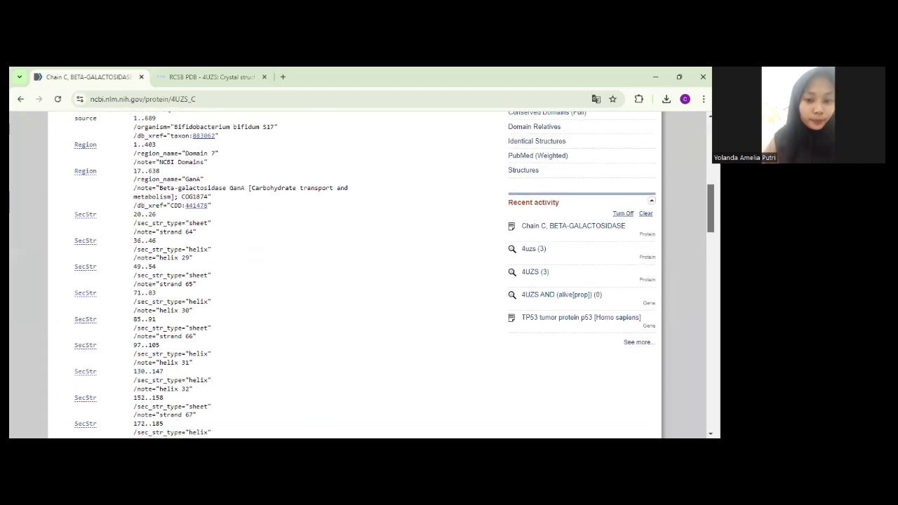
{"action": "scroll", "coordinate": [356, 275], "scroll_direction": "down", "scroll_amount": 1}
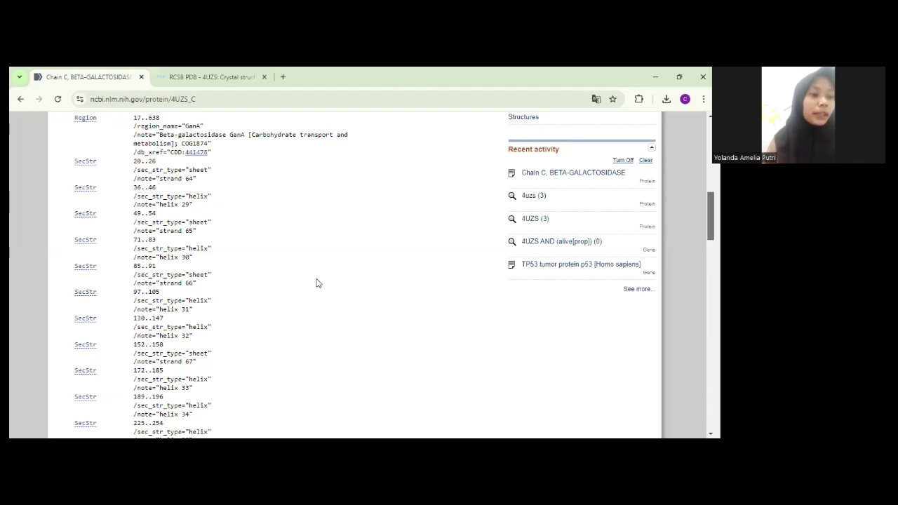
{"action": "scroll", "coordinate": [316, 282], "scroll_direction": "down", "scroll_amount": 1}
{"action": "scroll", "coordinate": [316, 282], "scroll_direction": "down", "scroll_amount": 5}
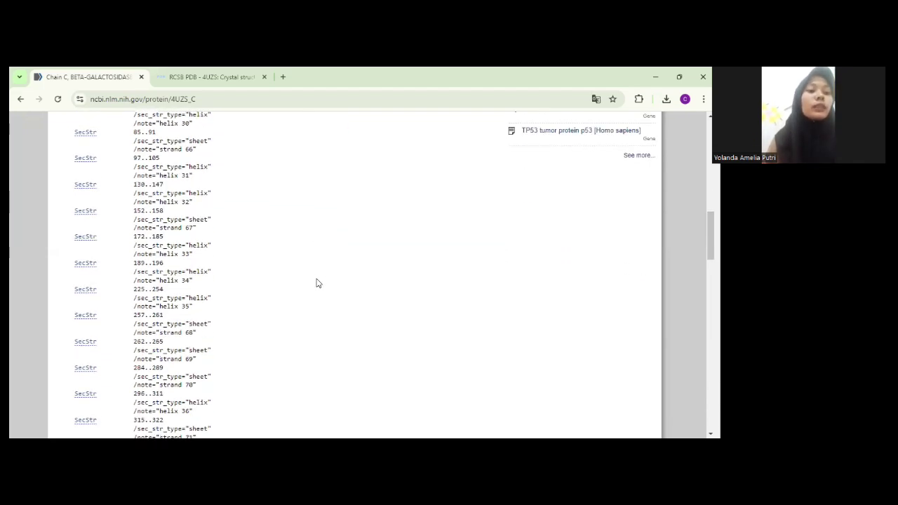
{"action": "scroll", "coordinate": [316, 283], "scroll_direction": "down", "scroll_amount": 5}
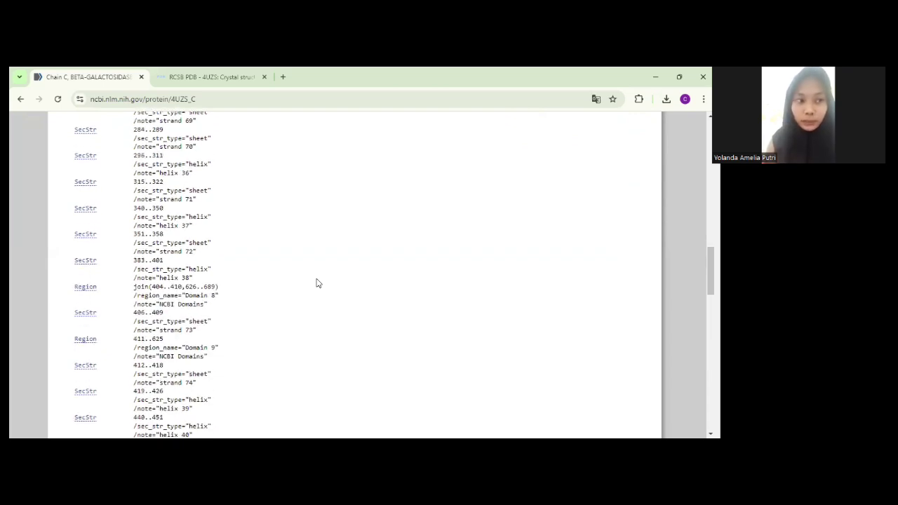
{"action": "scroll", "coordinate": [316, 283], "scroll_direction": "down", "scroll_amount": 2}
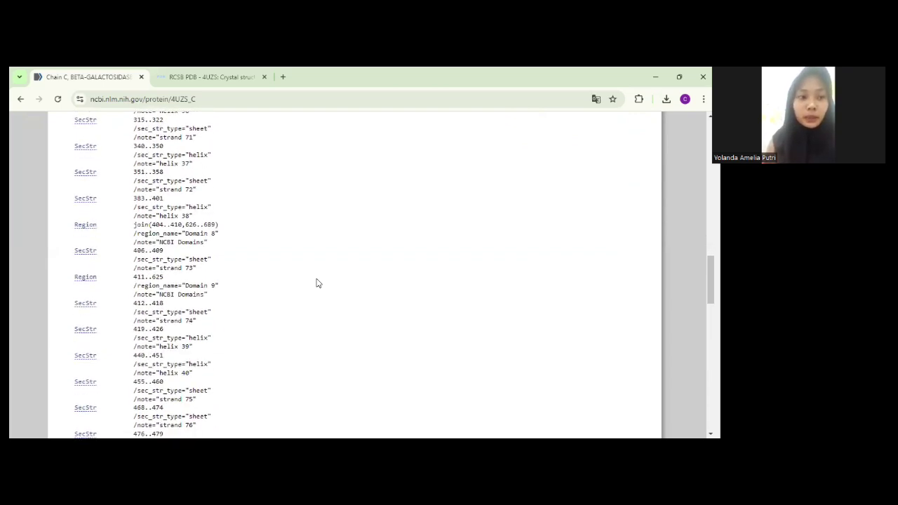
{"action": "scroll", "coordinate": [316, 283], "scroll_direction": "down", "scroll_amount": 2}
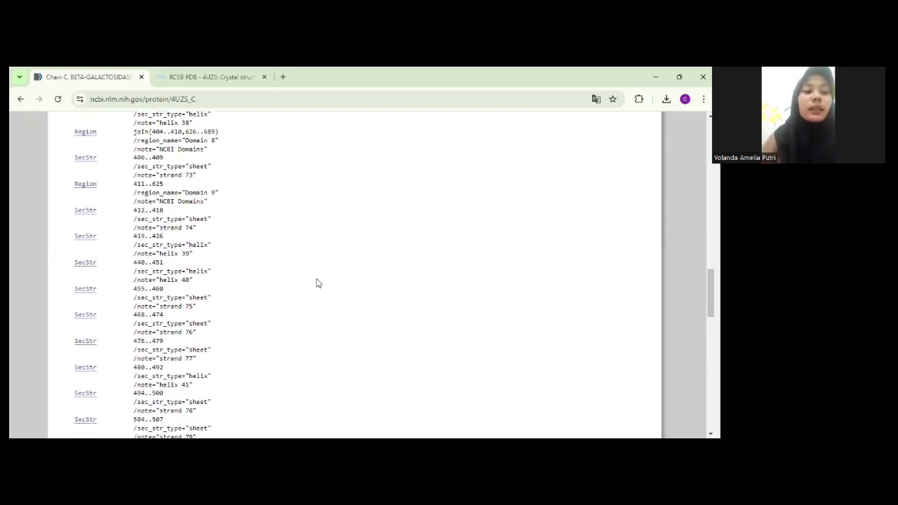
{"action": "scroll", "coordinate": [316, 283], "scroll_direction": "down", "scroll_amount": 8}
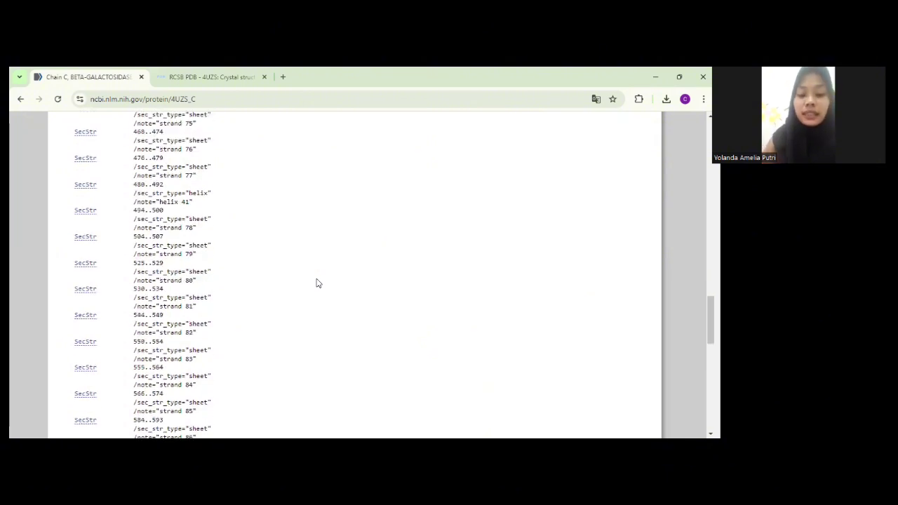
{"action": "scroll", "coordinate": [317, 283], "scroll_direction": "down", "scroll_amount": 1}
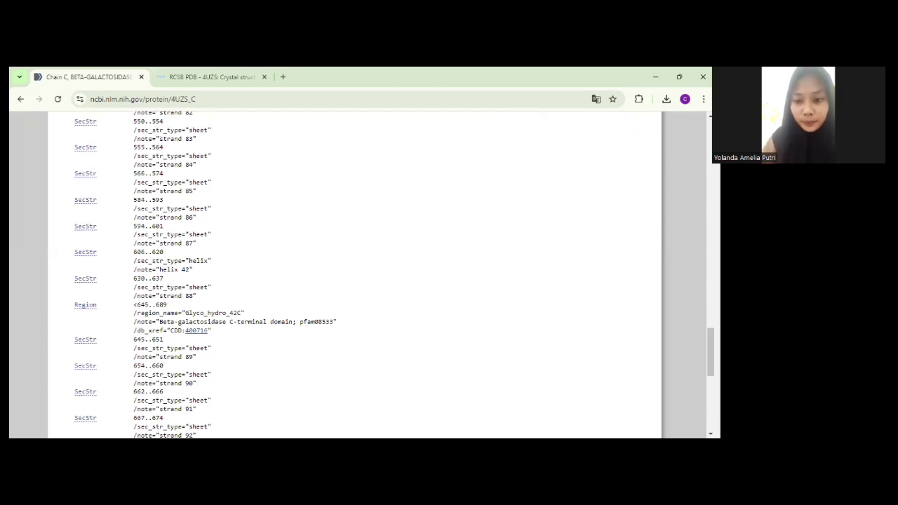
{"action": "scroll", "coordinate": [336, 273], "scroll_direction": "up", "scroll_amount": 20}
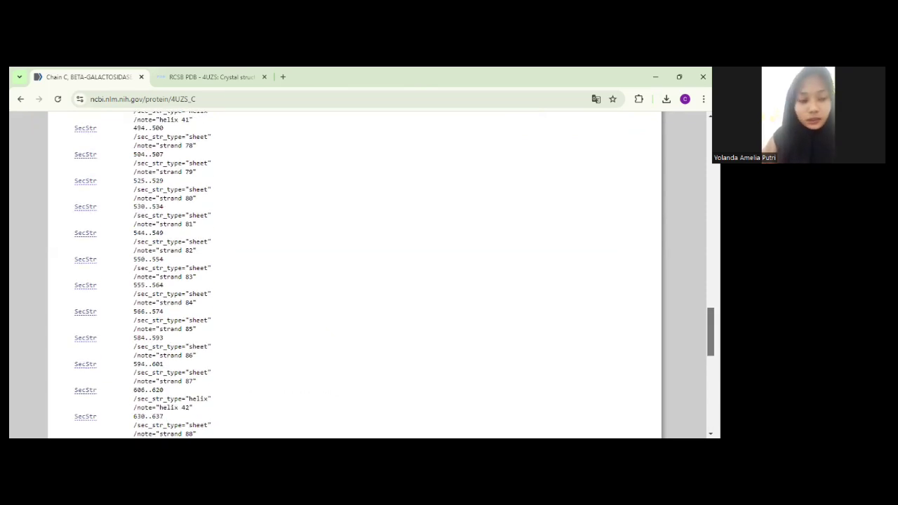
{"action": "scroll", "coordinate": [337, 274], "scroll_direction": "up", "scroll_amount": 20}
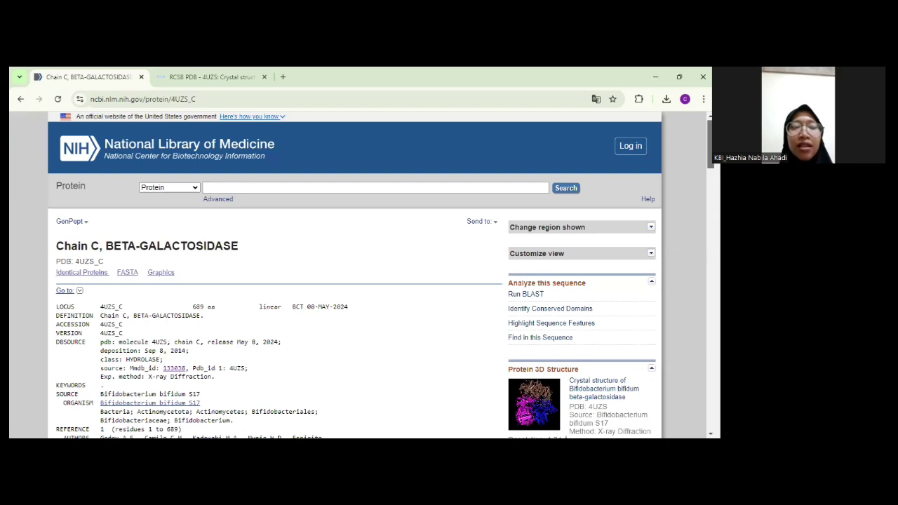
Display the Chain C sequence in FASTA format and identify its conserved domains
{"action": "scroll", "coordinate": [336, 274], "scroll_direction": "down", "scroll_amount": 1}
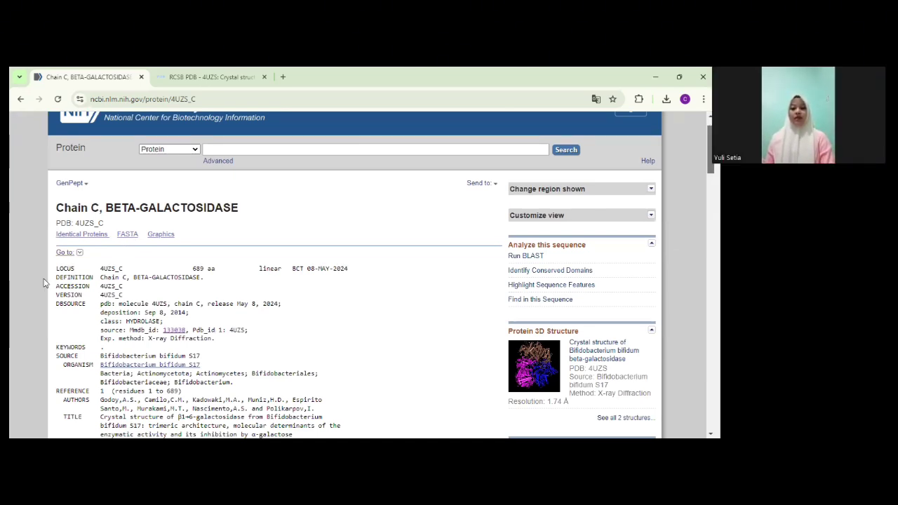
{"action": "left_click", "coordinate": [124, 238]}
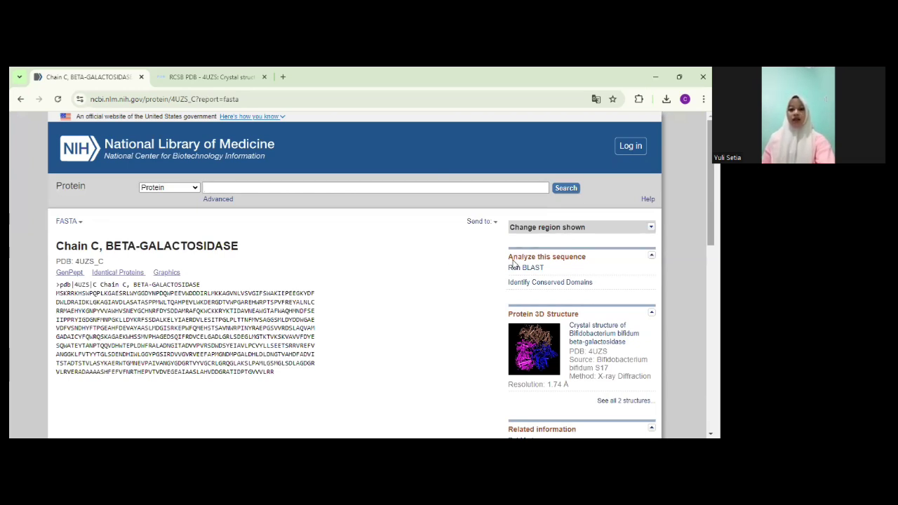
{"action": "left_click", "coordinate": [554, 283]}
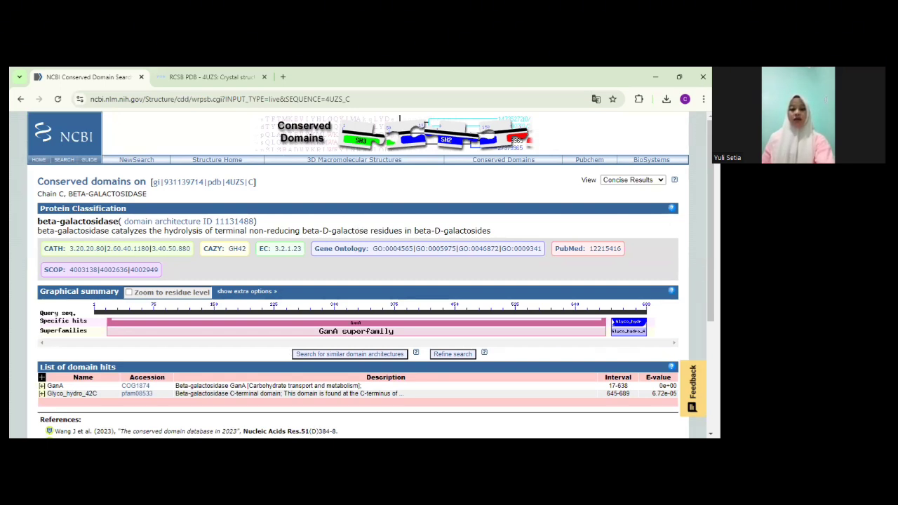
Examine the protein classification, graphical summary and domain hits for Chain C, including the GanA (COG1874) hit details
{"action": "scroll", "coordinate": [671, 218], "scroll_direction": "down", "scroll_amount": 1}
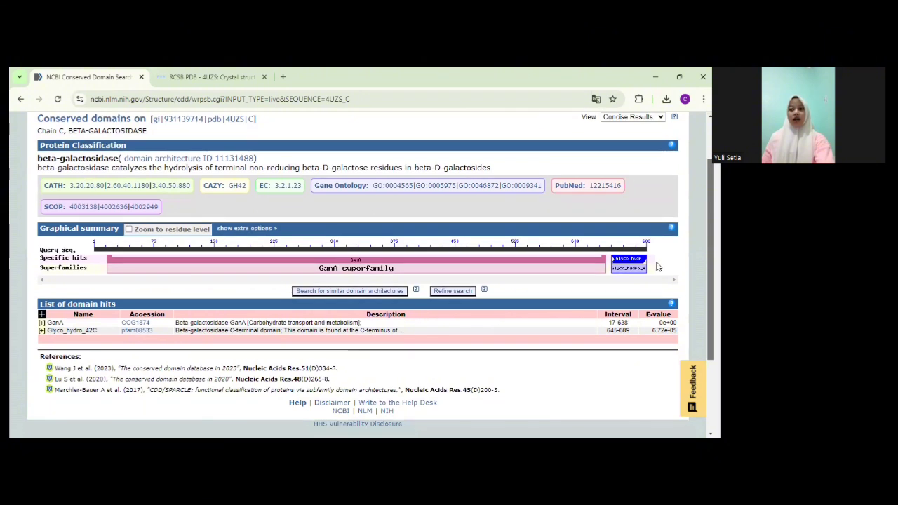
{"action": "scroll", "coordinate": [431, 268], "scroll_direction": "up", "scroll_amount": 1}
{"action": "mouse_move", "coordinate": [441, 282]}
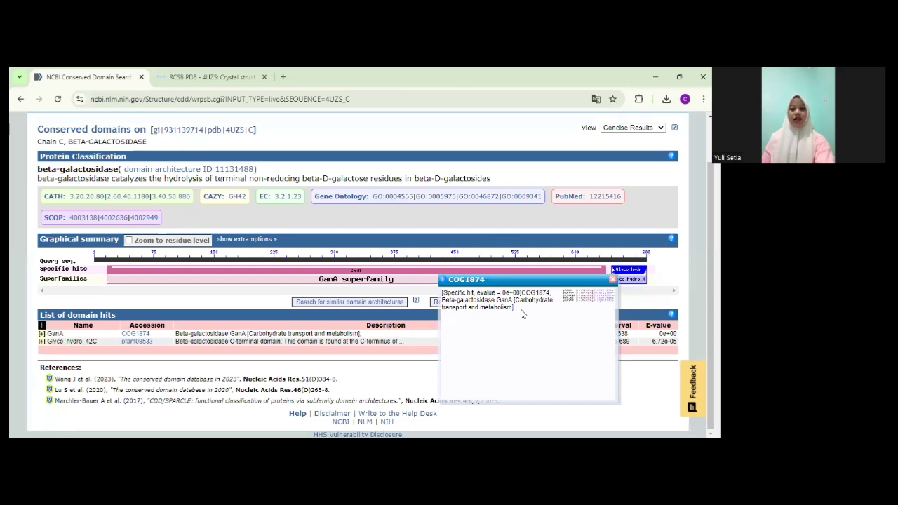
{"action": "left_click", "coordinate": [612, 279]}
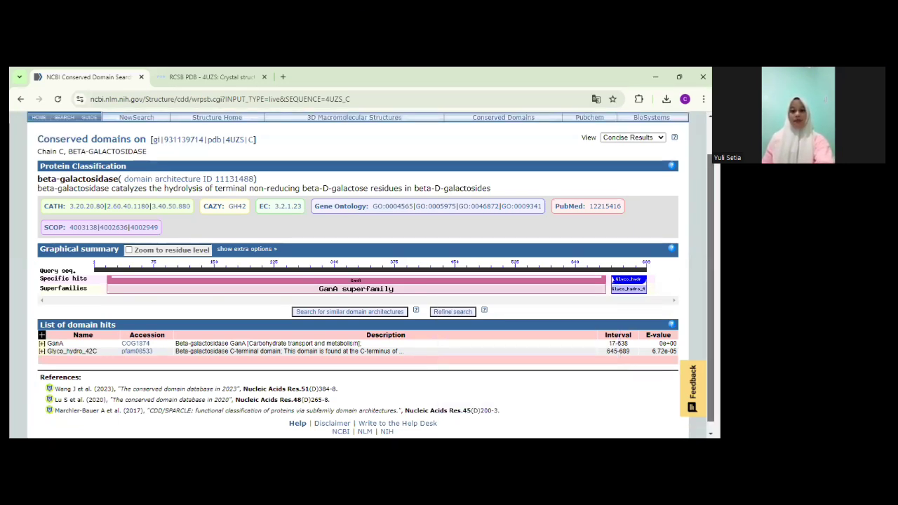
{"action": "scroll", "coordinate": [399, 118], "scroll_direction": "up", "scroll_amount": 1}
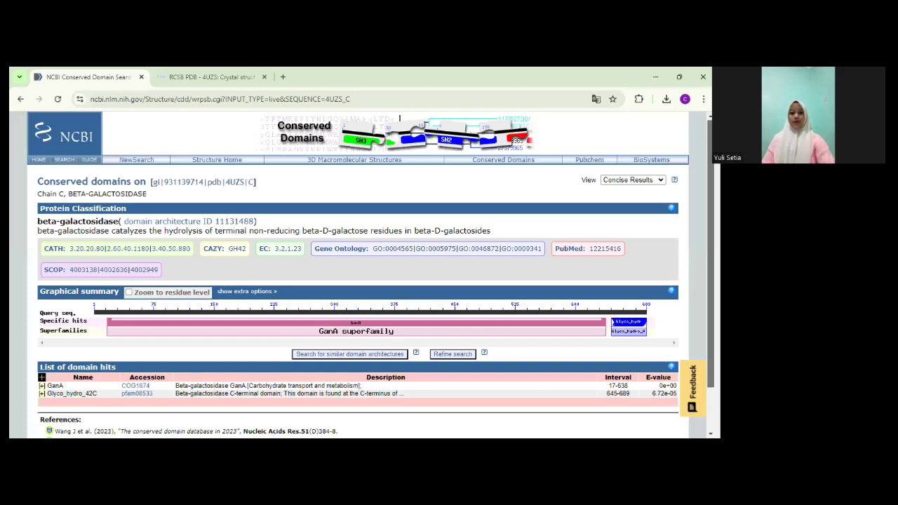
{"action": "scroll", "coordinate": [399, 118], "scroll_direction": "down", "scroll_amount": 1}
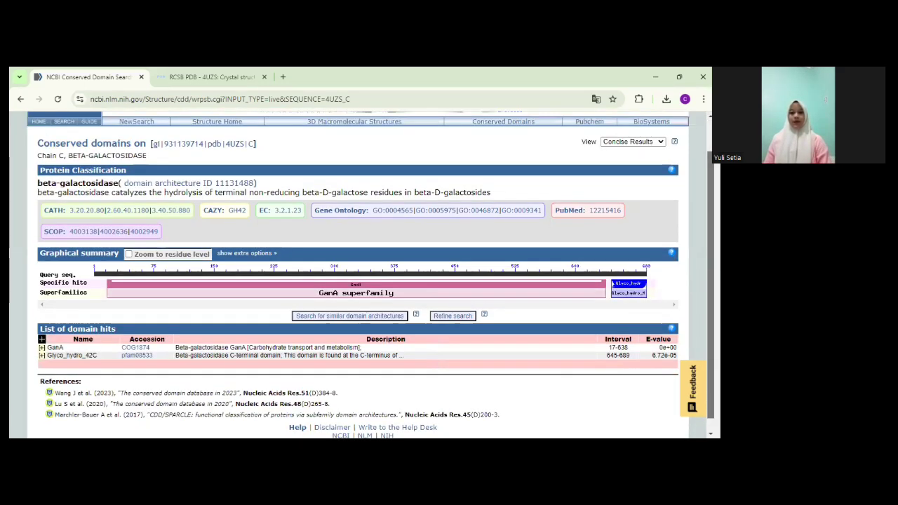
{"action": "scroll", "coordinate": [399, 118], "scroll_direction": "up", "scroll_amount": 1}
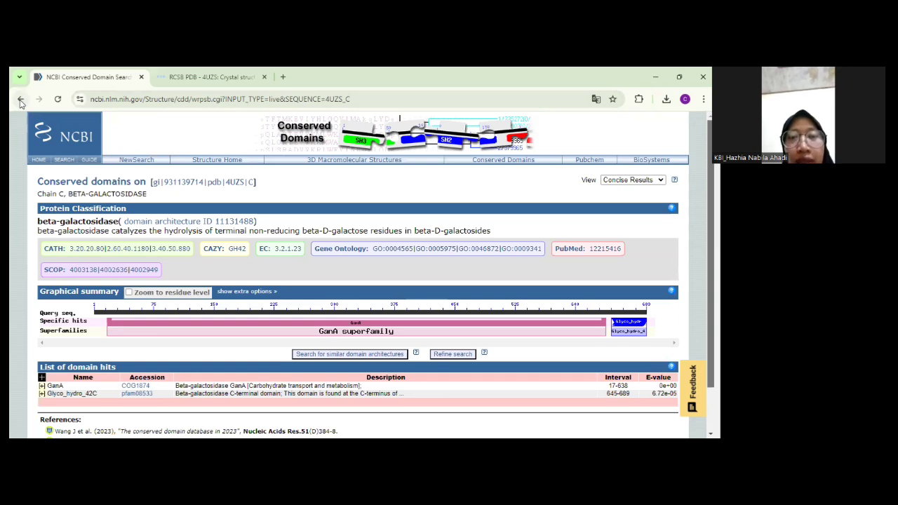
Return to the Chain C record, switch it to the Graphics view and examine the region and secondary-structure tracks
{"action": "left_click", "coordinate": [21, 100]}
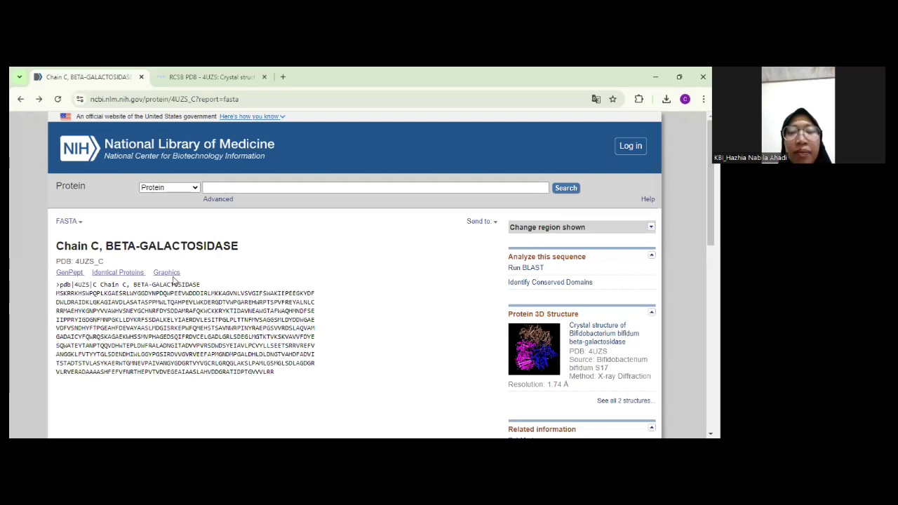
{"action": "left_click", "coordinate": [169, 274]}
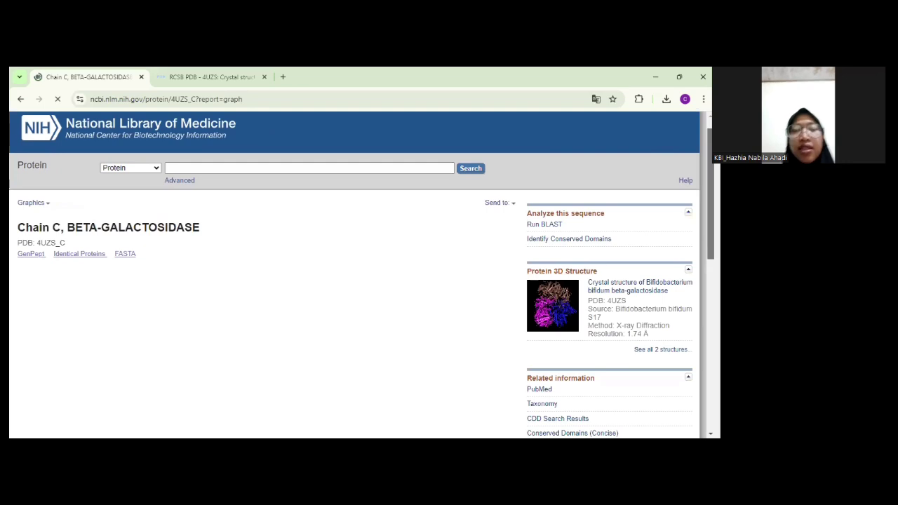
{"action": "scroll", "coordinate": [354, 273], "scroll_direction": "down", "scroll_amount": 1}
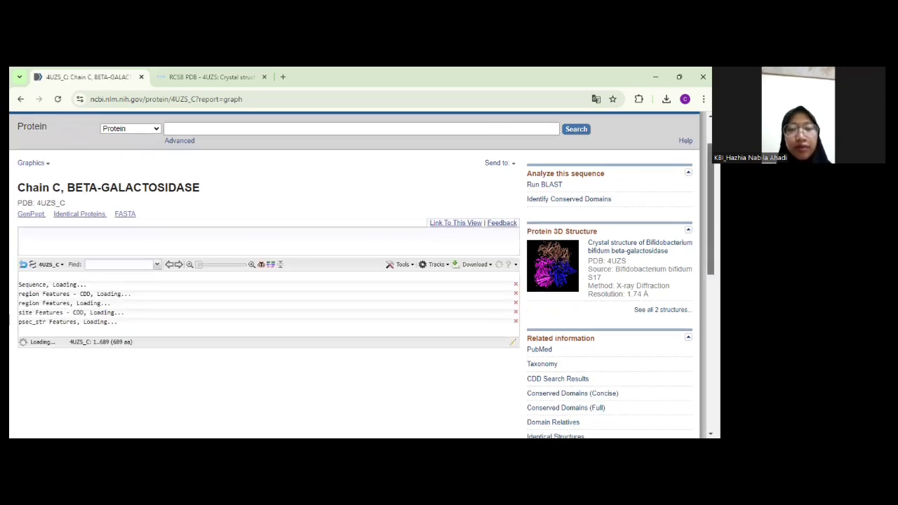
{"action": "scroll", "coordinate": [362, 275], "scroll_direction": "down", "scroll_amount": 1}
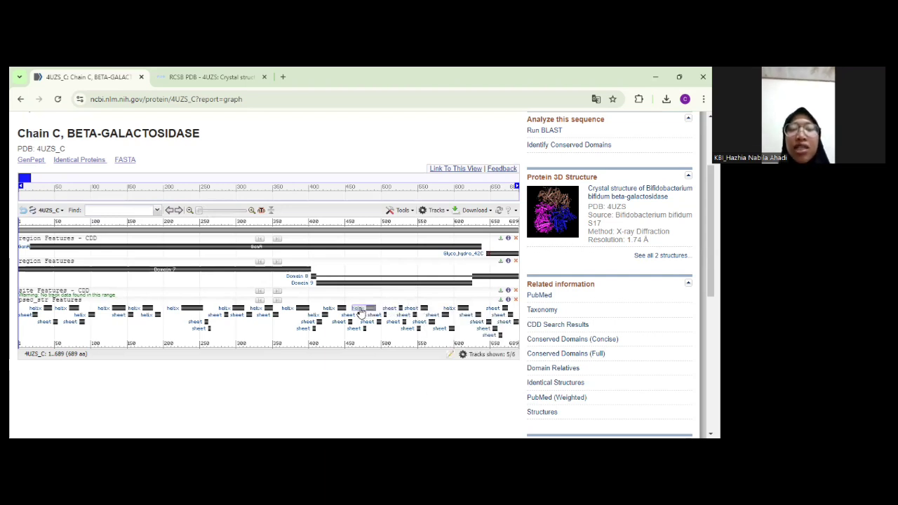
{"action": "mouse_move", "coordinate": [361, 312]}
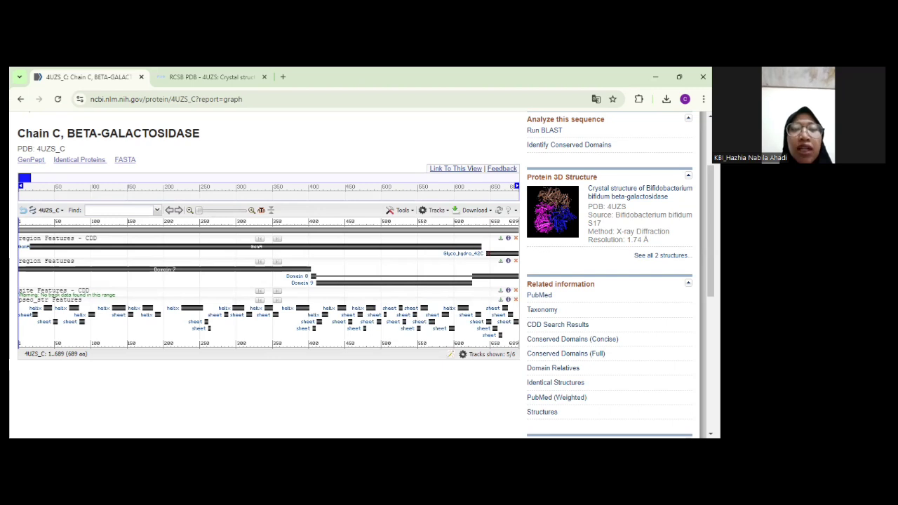
{"action": "scroll", "coordinate": [354, 275], "scroll_direction": "up", "scroll_amount": 1}
{"action": "scroll", "coordinate": [354, 275], "scroll_direction": "down", "scroll_amount": 1}
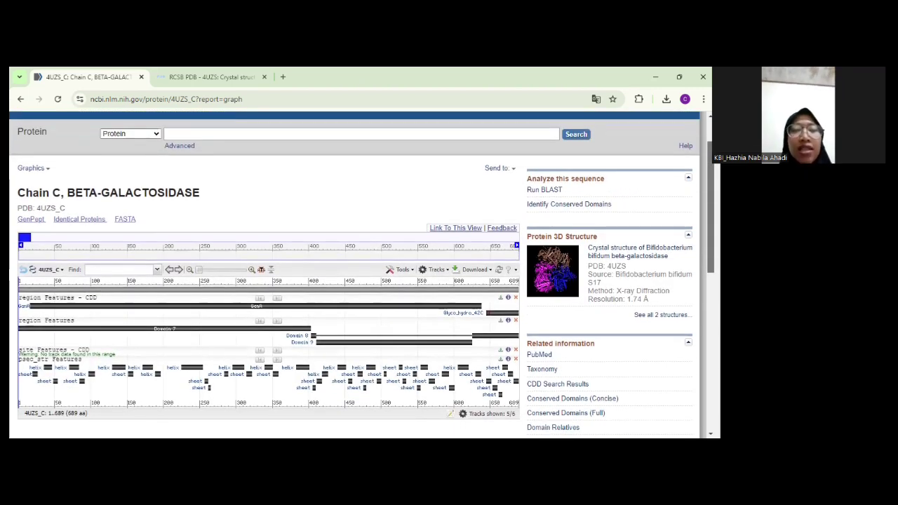
{"action": "scroll", "coordinate": [354, 275], "scroll_direction": "down", "scroll_amount": 1}
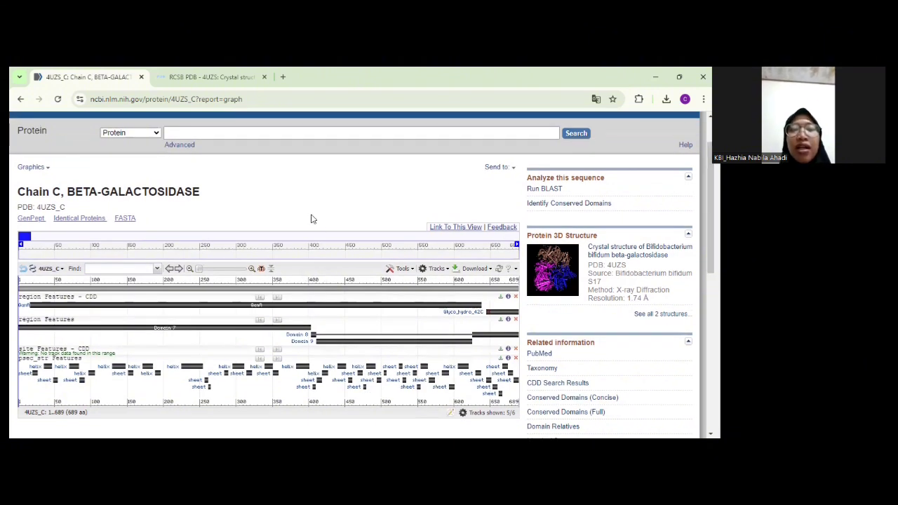
Switch to the RCSB PDB page and open the suggested entry for the search term 4uzs
{"action": "left_click", "coordinate": [225, 79]}
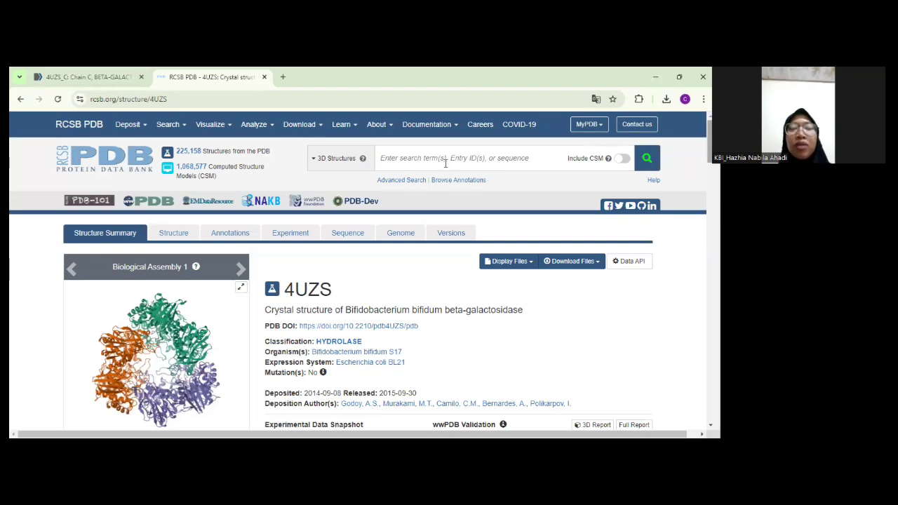
{"action": "type", "text": "4"}
{"action": "key", "text": "BackSpace"}
{"action": "type", "text": "4"}
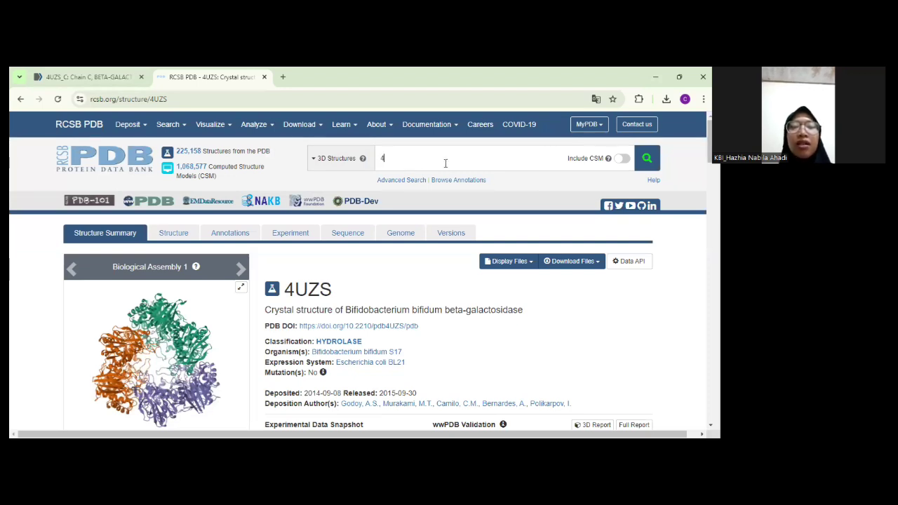
{"action": "type", "text": "uzs"}
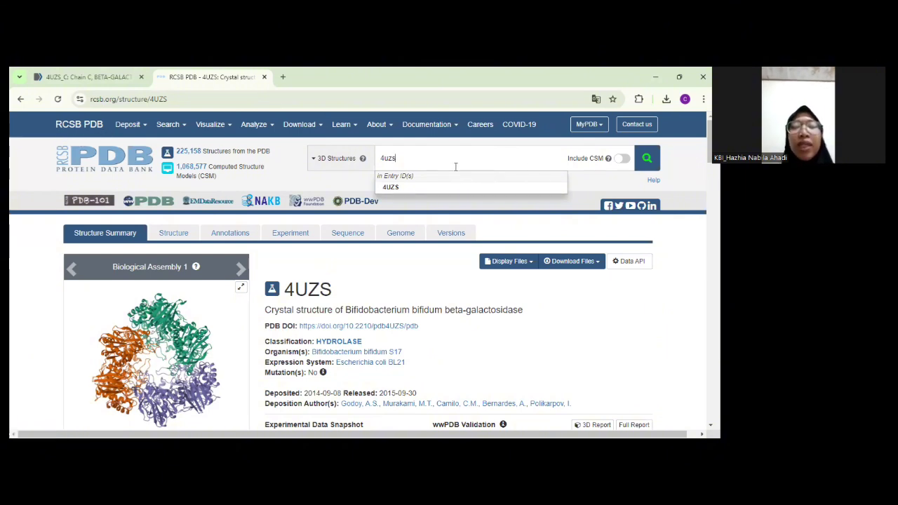
{"action": "left_click", "coordinate": [431, 188]}
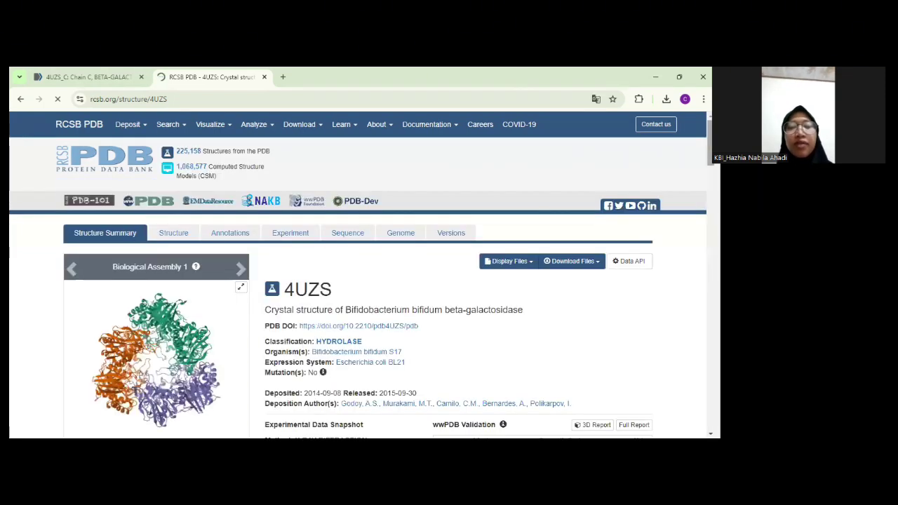
{"action": "scroll", "coordinate": [286, 284], "scroll_direction": "down", "scroll_amount": 2}
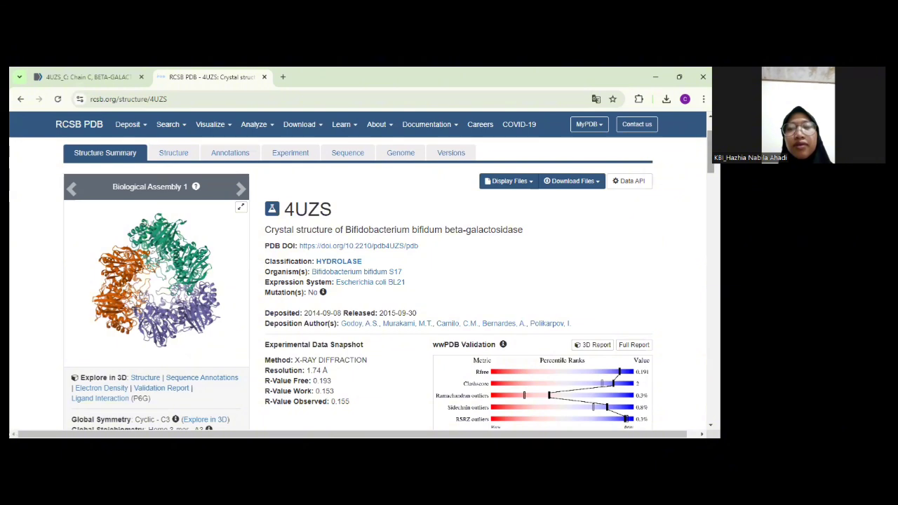
{"action": "scroll", "coordinate": [361, 284], "scroll_direction": "up", "scroll_amount": 1}
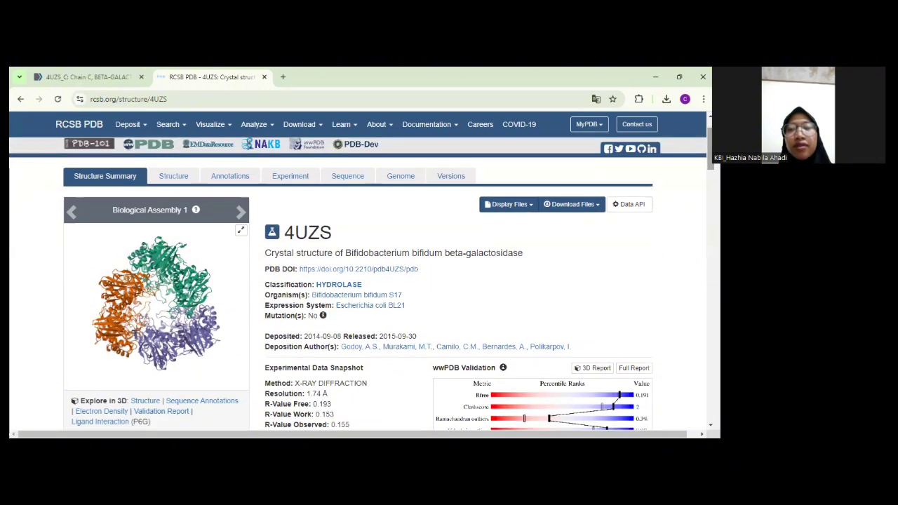
{"action": "scroll", "coordinate": [537, 148], "scroll_direction": "up", "scroll_amount": 1}
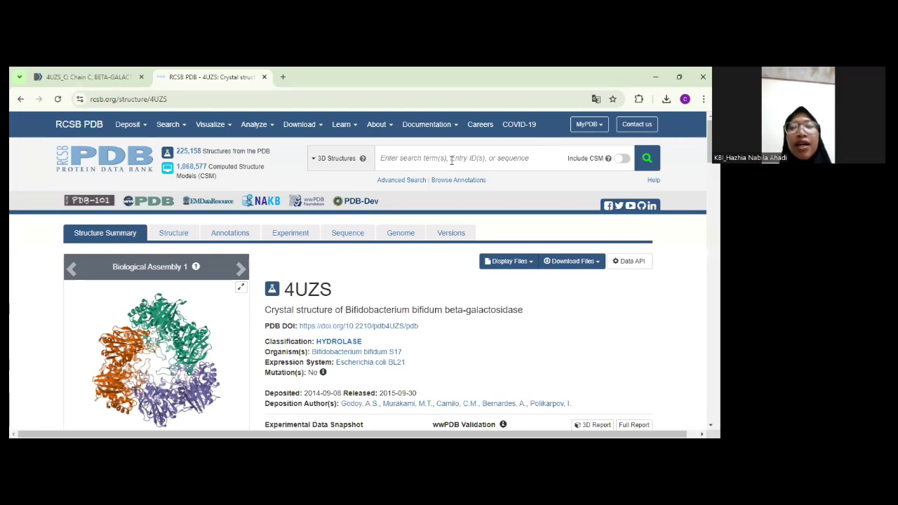
Run the 3D Structures search for 4uzs again to load its Structure Summary
{"action": "left_click", "coordinate": [452, 160]}
{"action": "type", "text": "4uz"}
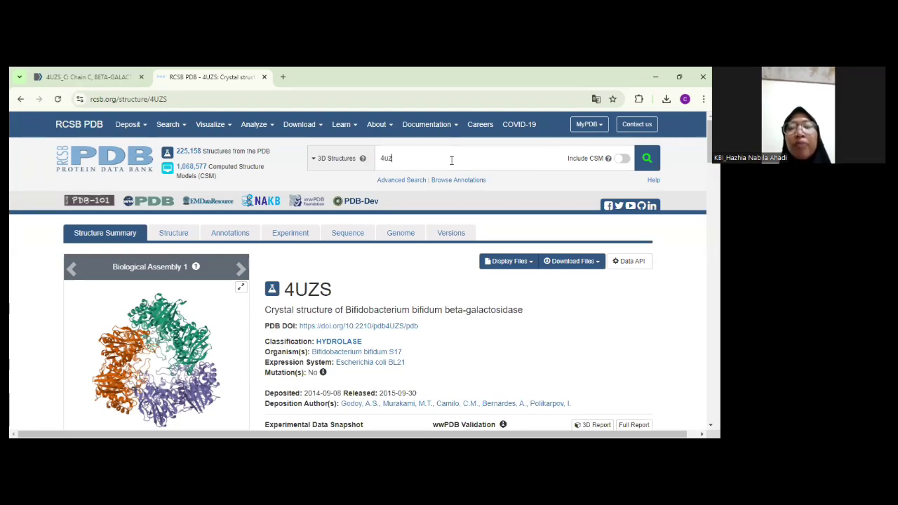
{"action": "type", "text": "s"}
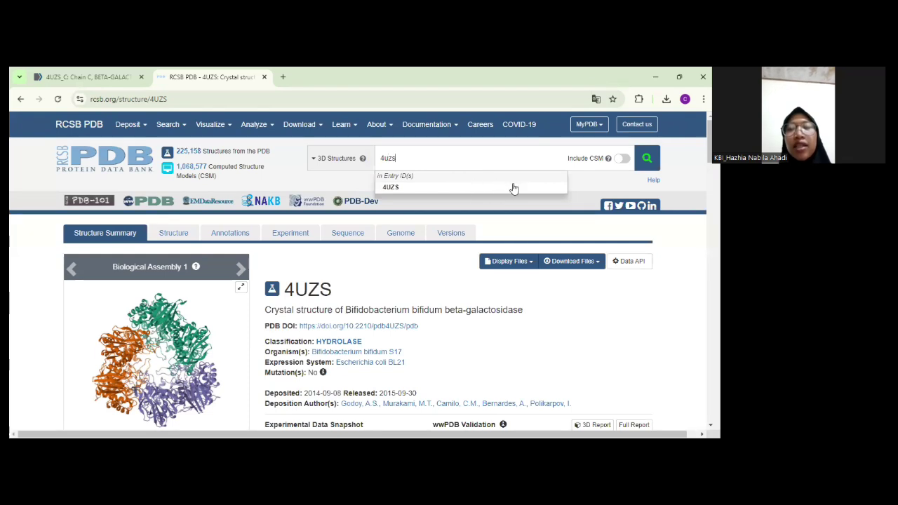
{"action": "left_click", "coordinate": [648, 162]}
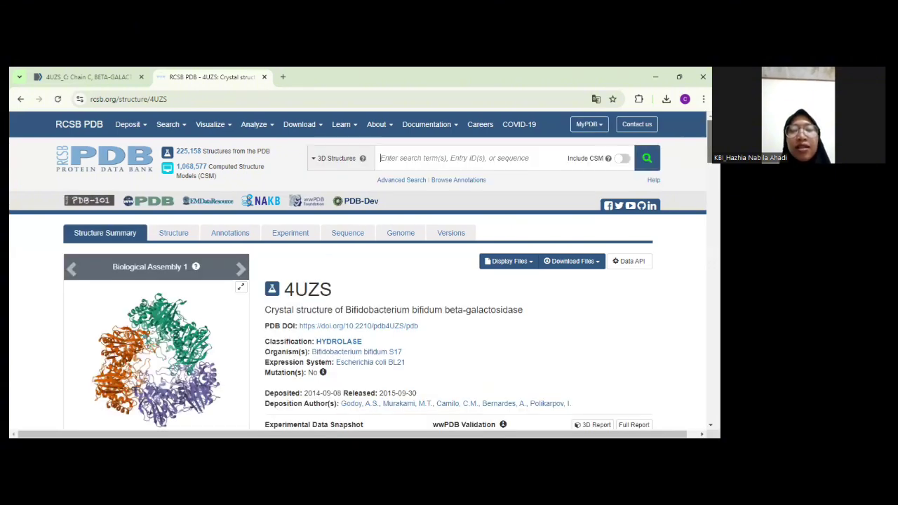
Examine the 4UZS summary, highlighting the crystal structure title and the classification and organism labels
{"action": "scroll", "coordinate": [361, 286], "scroll_direction": "down", "scroll_amount": 3}
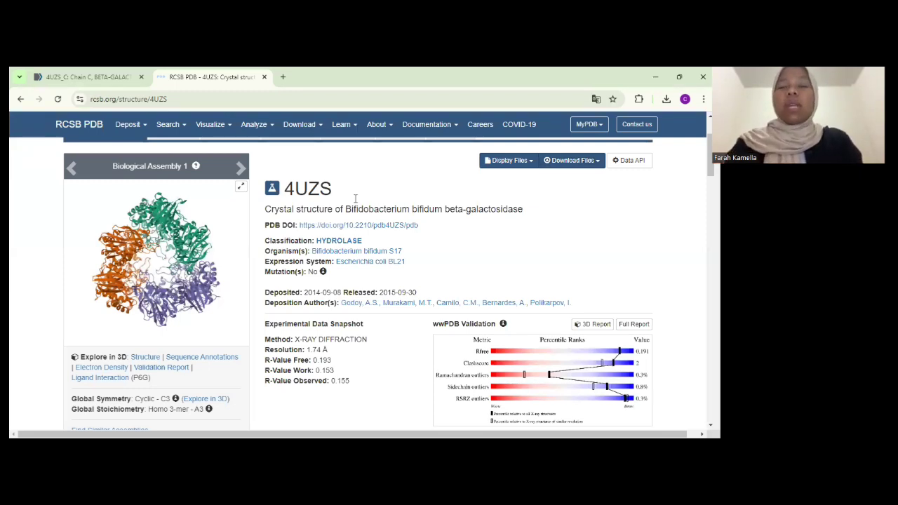
{"action": "left_click_drag", "start_coordinate": [266, 208], "coordinate": [531, 214]}
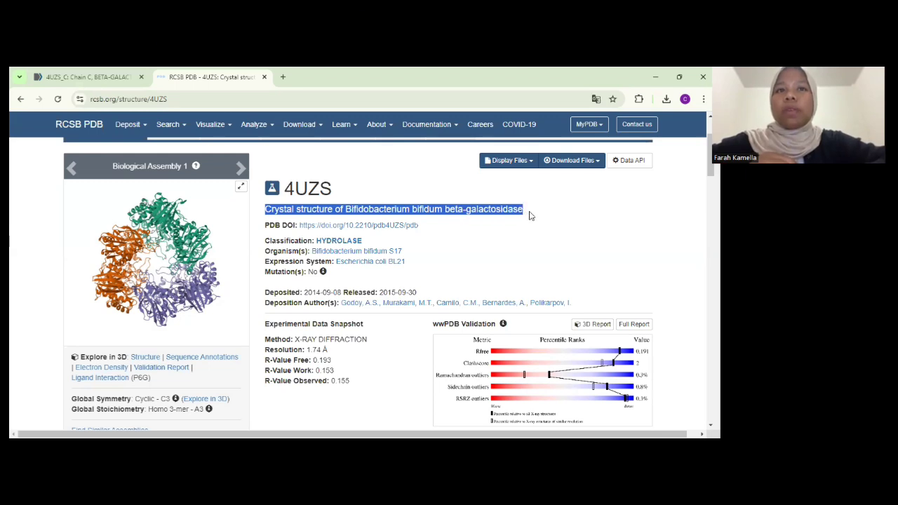
{"action": "left_click", "coordinate": [472, 242]}
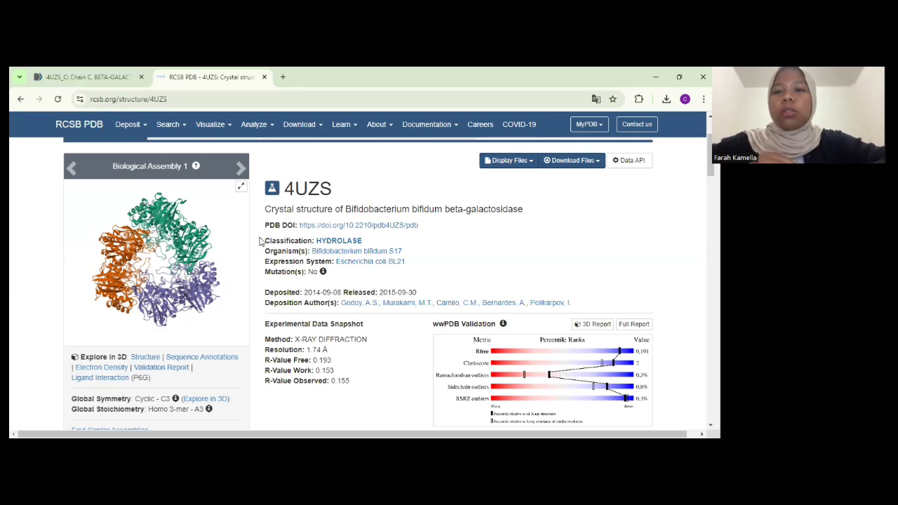
{"action": "left_click_drag", "start_coordinate": [263, 240], "coordinate": [313, 239]}
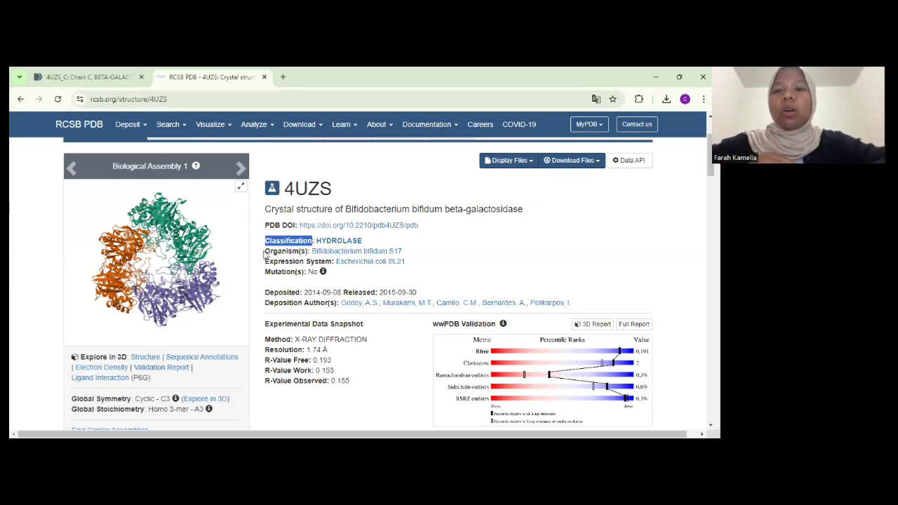
{"action": "left_click_drag", "start_coordinate": [264, 251], "coordinate": [307, 251]}
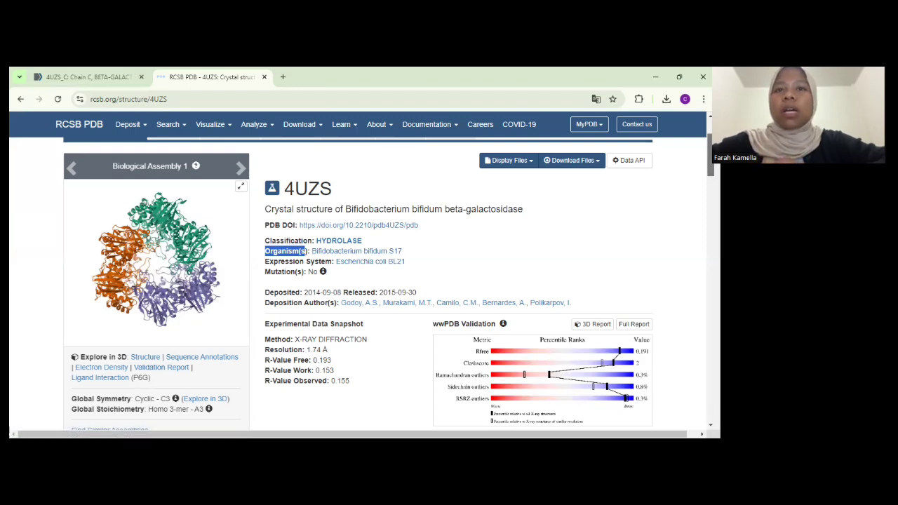
Examine the beta-galactosidase entity under Macromolecules and the ligand entries under Small Molecules
{"action": "scroll", "coordinate": [357, 281], "scroll_direction": "down", "scroll_amount": 10}
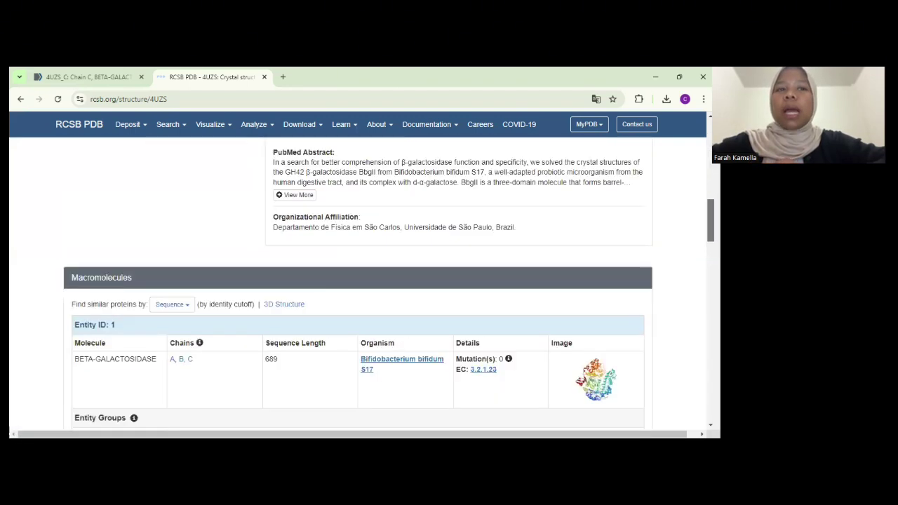
{"action": "scroll", "coordinate": [696, 277], "scroll_direction": "down", "scroll_amount": 1}
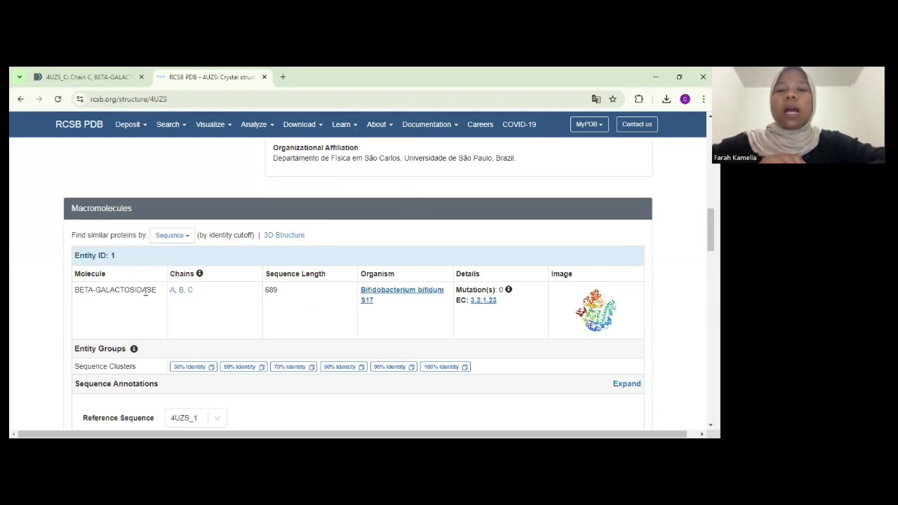
{"action": "left_click_drag", "start_coordinate": [159, 291], "coordinate": [73, 294]}
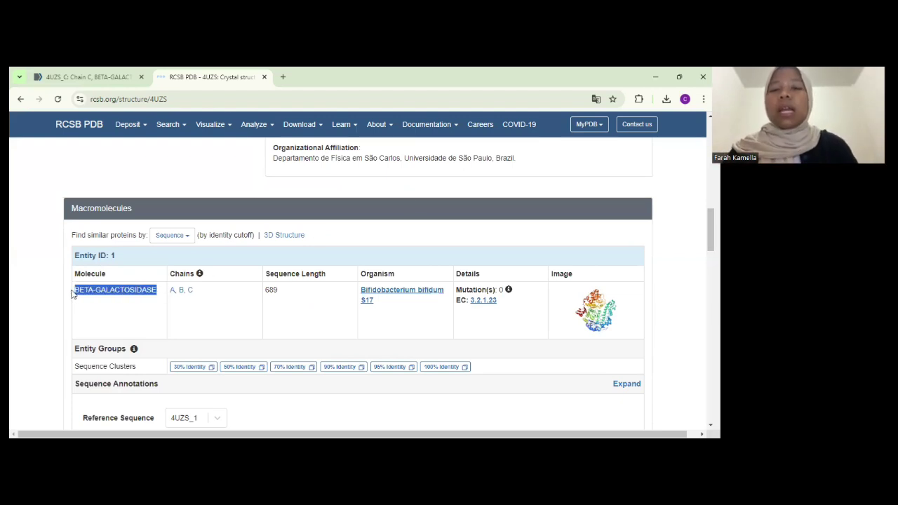
{"action": "left_click", "coordinate": [652, 295]}
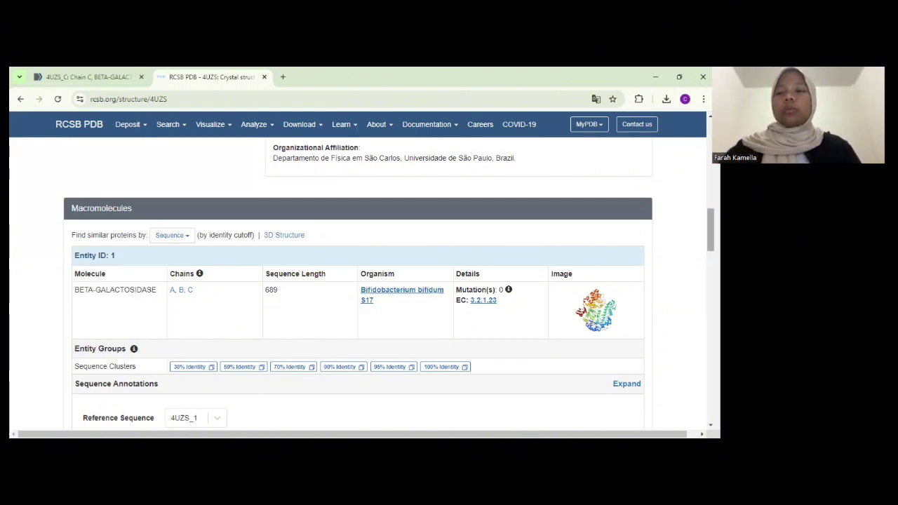
{"action": "scroll", "coordinate": [365, 280], "scroll_direction": "down", "scroll_amount": 1}
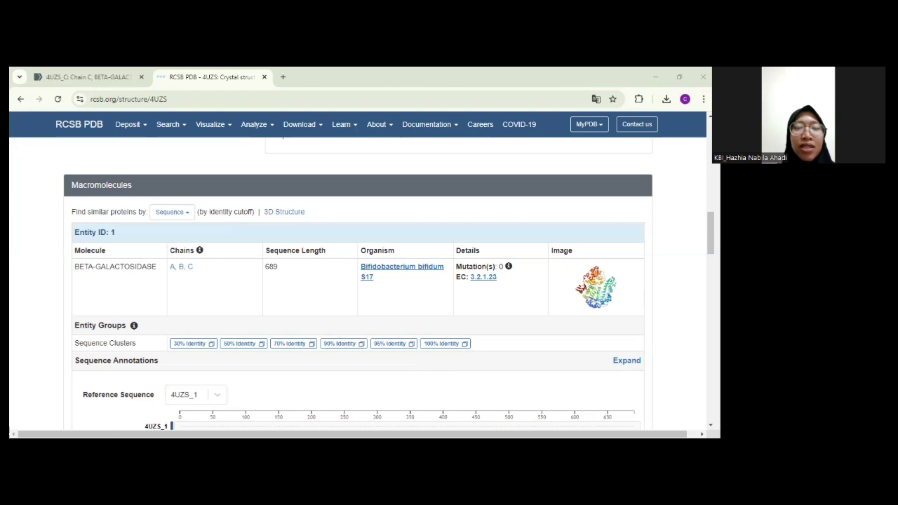
{"action": "scroll", "coordinate": [710, 235], "scroll_direction": "down", "scroll_amount": 1}
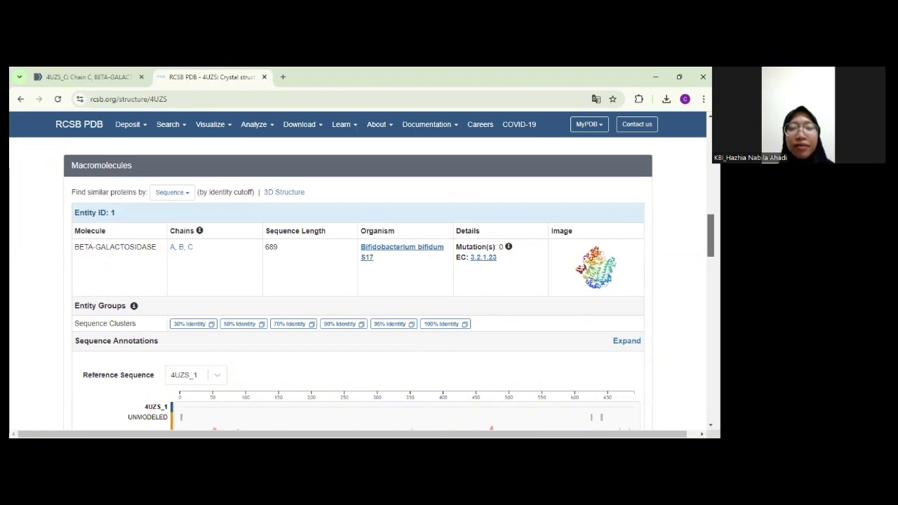
{"action": "scroll", "coordinate": [472, 261], "scroll_direction": "down", "scroll_amount": 5}
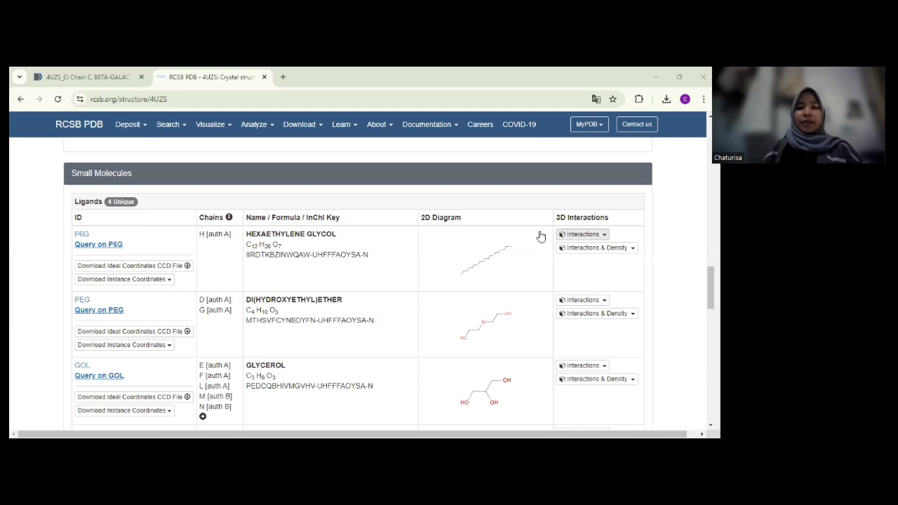
{"action": "scroll", "coordinate": [581, 237], "scroll_direction": "down", "scroll_amount": 1}
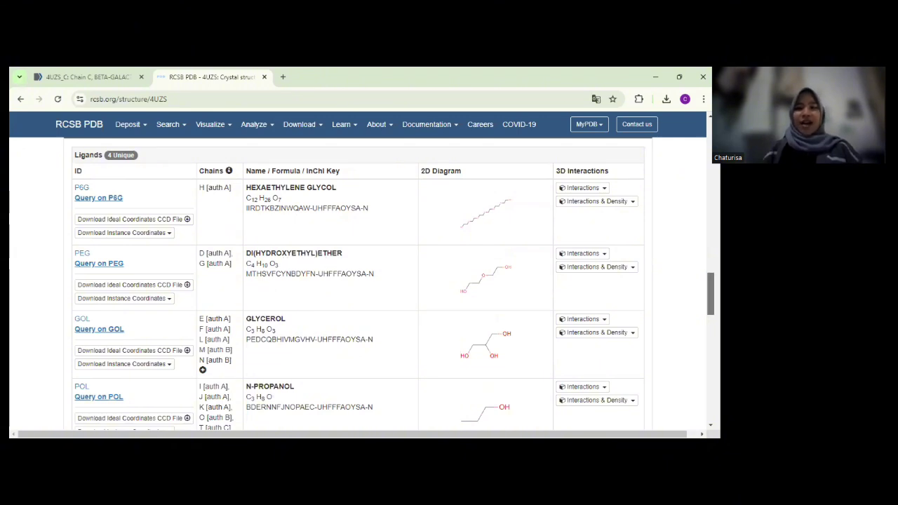
{"action": "scroll", "coordinate": [357, 283], "scroll_direction": "down", "scroll_amount": 2}
{"action": "scroll", "coordinate": [358, 283], "scroll_direction": "down", "scroll_amount": 1}
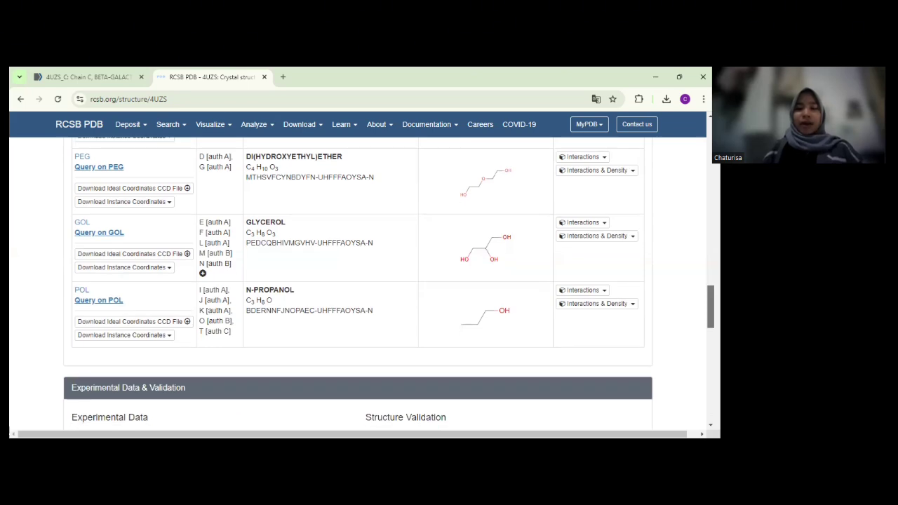
Open the 3D structure view of 4UZS and look over the Mol* model down to the viewer choice
{"action": "scroll", "coordinate": [158, 244], "scroll_direction": "up", "scroll_amount": 15}
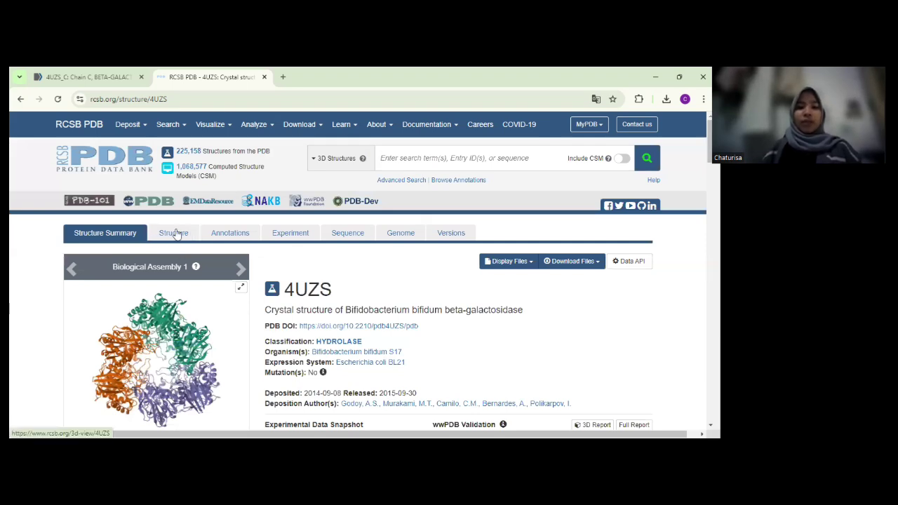
{"action": "left_click", "coordinate": [177, 233]}
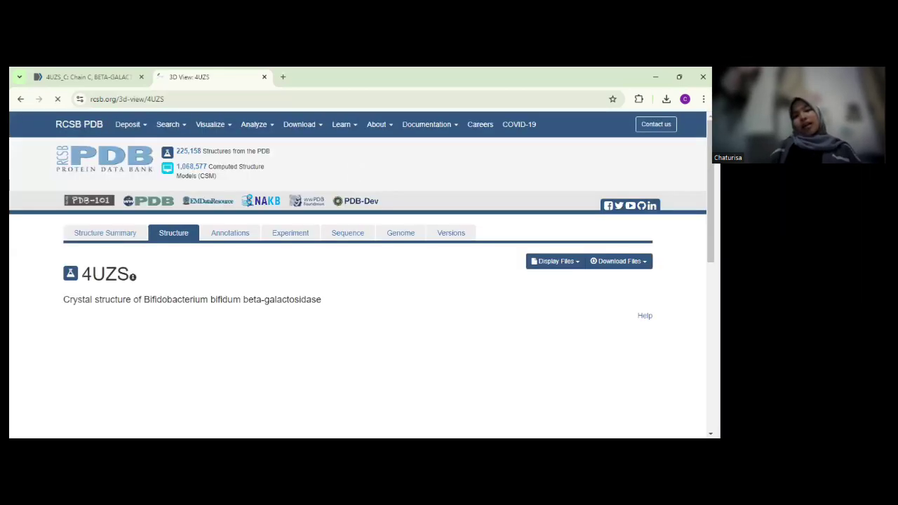
{"action": "scroll", "coordinate": [358, 288], "scroll_direction": "down", "scroll_amount": 1}
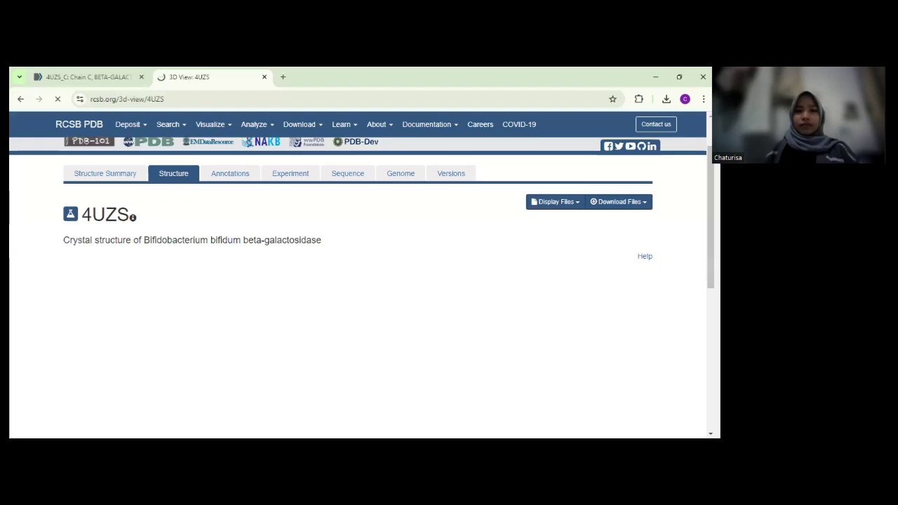
{"action": "scroll", "coordinate": [358, 288], "scroll_direction": "down", "scroll_amount": 1}
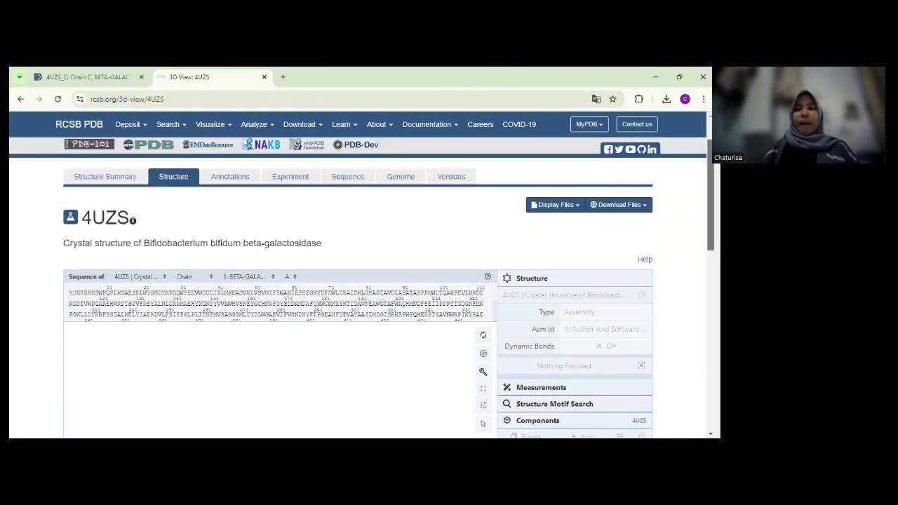
{"action": "scroll", "coordinate": [535, 340], "scroll_direction": "down", "scroll_amount": 5}
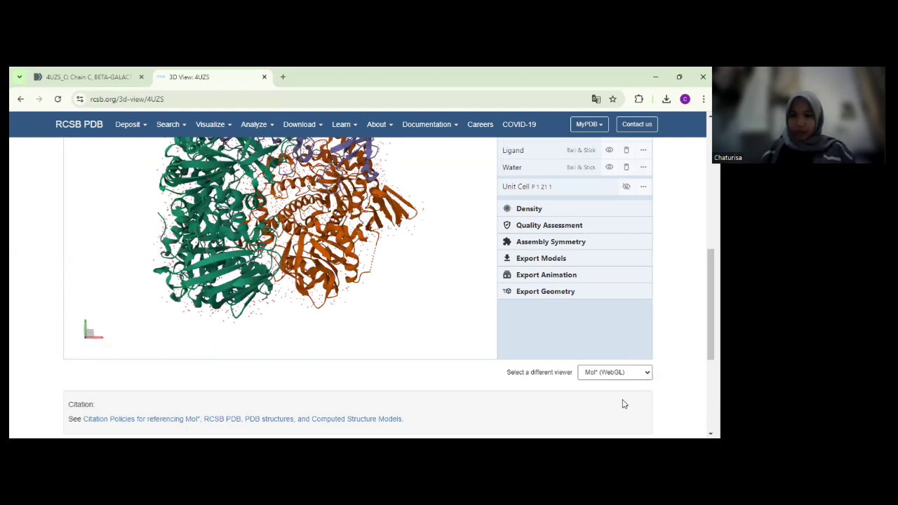
Switch the 3D viewer to JSmol (JavaScript) and look over the model with its structure and display options
{"action": "left_click", "coordinate": [618, 373]}
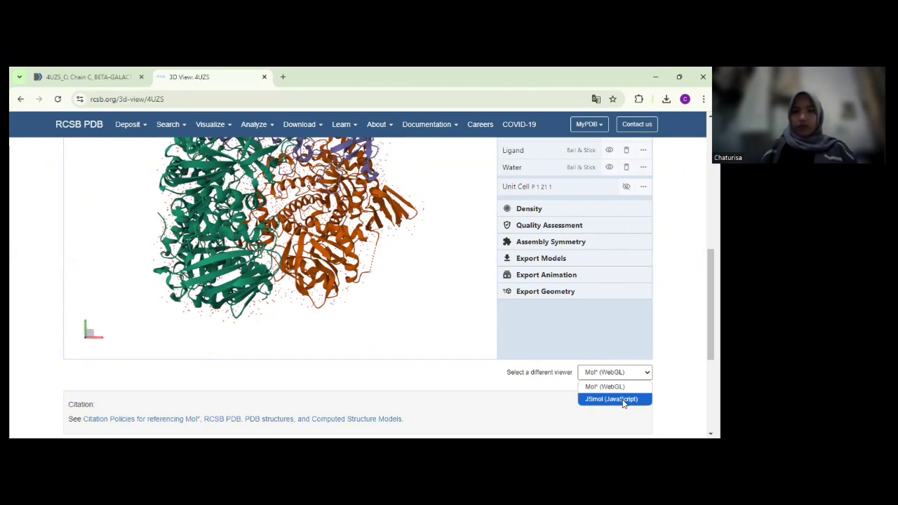
{"action": "left_click", "coordinate": [610, 398]}
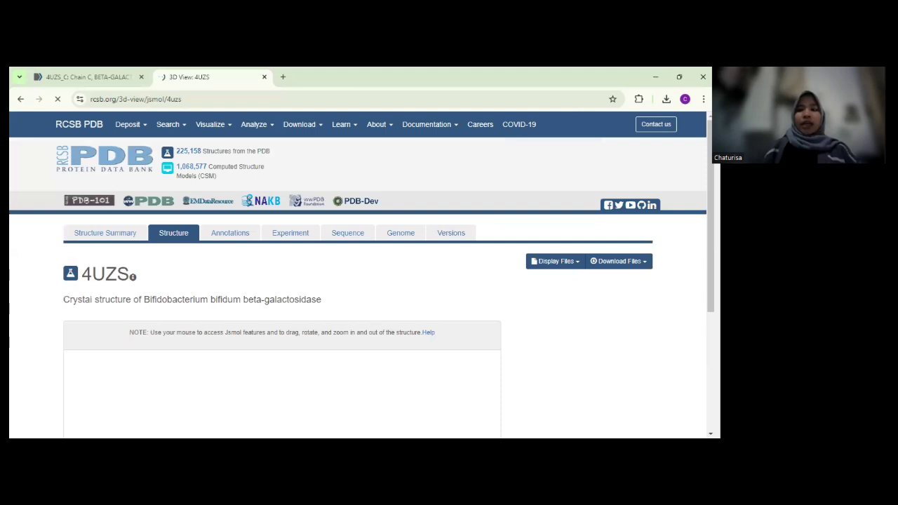
{"action": "scroll", "coordinate": [357, 289], "scroll_direction": "down", "scroll_amount": 1}
{"action": "scroll", "coordinate": [358, 289], "scroll_direction": "down", "scroll_amount": 1}
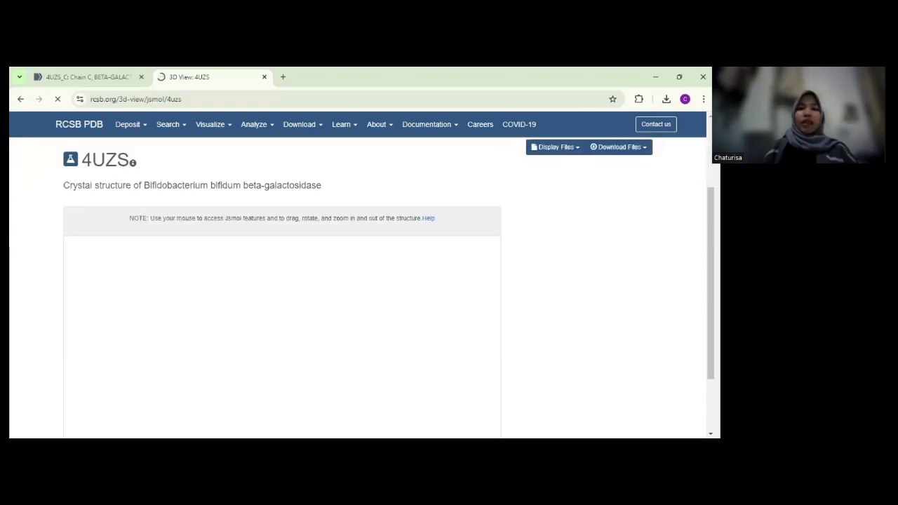
{"action": "scroll", "coordinate": [452, 258], "scroll_direction": "down", "scroll_amount": 1}
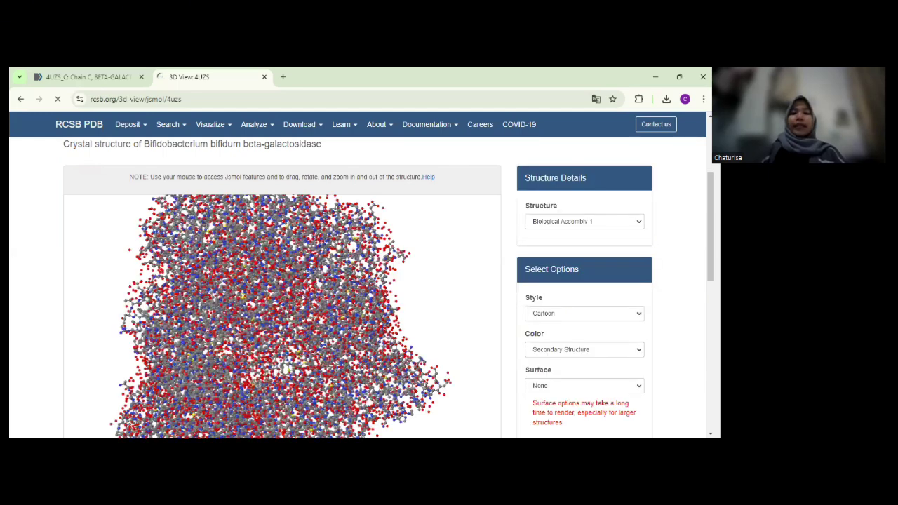
{"action": "scroll", "coordinate": [386, 288], "scroll_direction": "down", "scroll_amount": 1}
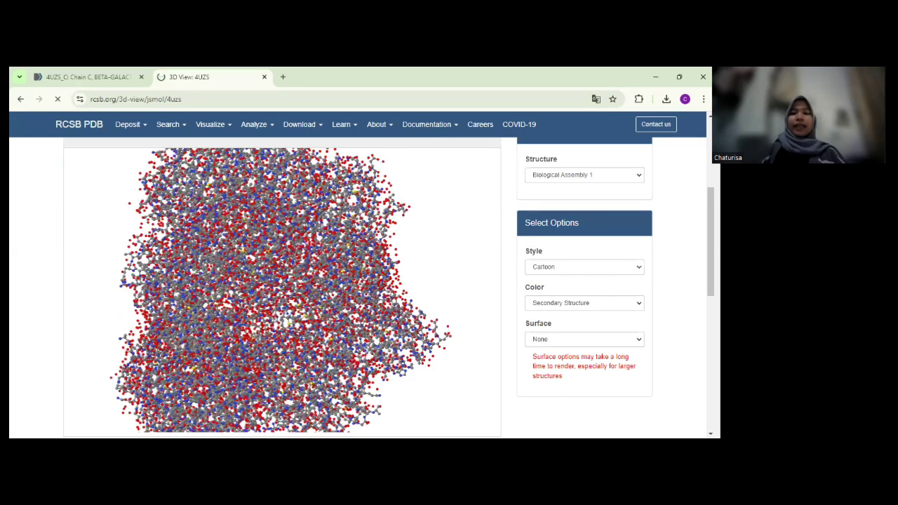
{"action": "scroll", "coordinate": [386, 287], "scroll_direction": "down", "scroll_amount": 1}
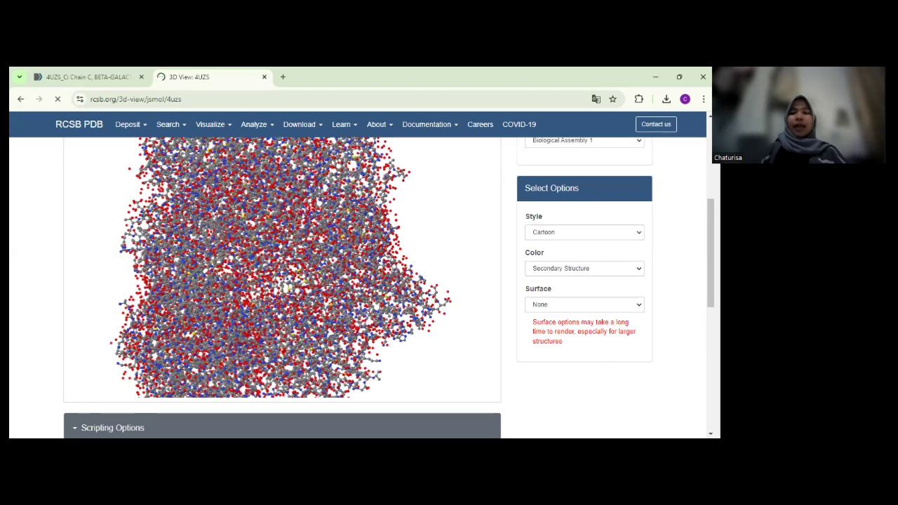
Preview the JSmol model of 4UZS in the Backbone, Space Fill and Ball and Stick styles
{"action": "scroll", "coordinate": [386, 288], "scroll_direction": "up", "scroll_amount": 1}
{"action": "scroll", "coordinate": [542, 276], "scroll_direction": "down", "scroll_amount": 1}
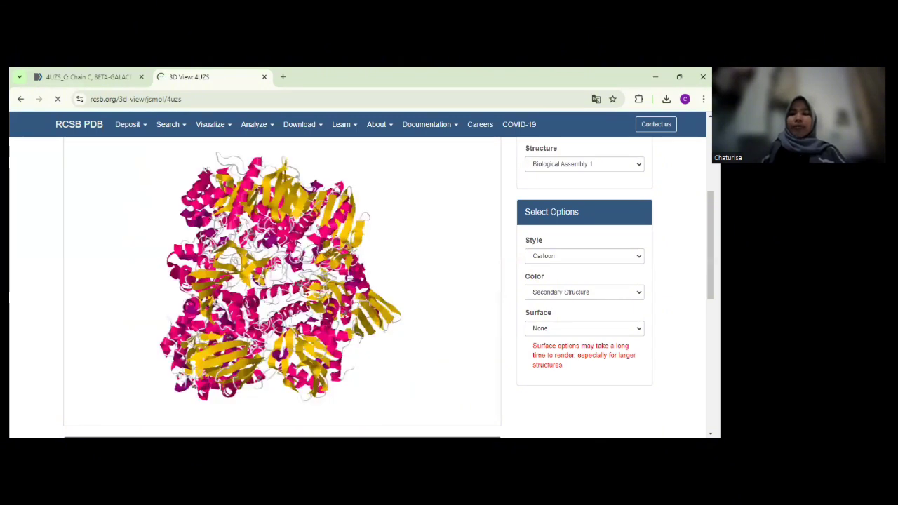
{"action": "scroll", "coordinate": [550, 291], "scroll_direction": "down", "scroll_amount": 3}
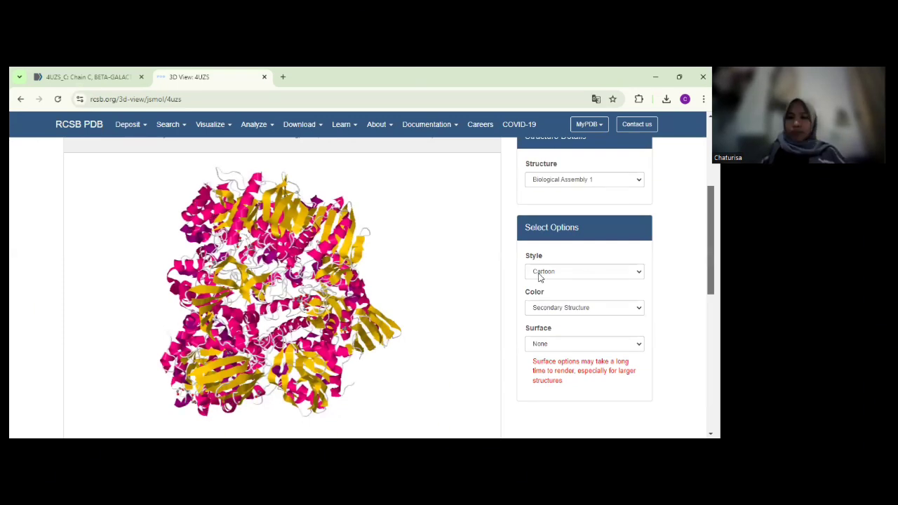
{"action": "left_click", "coordinate": [584, 271]}
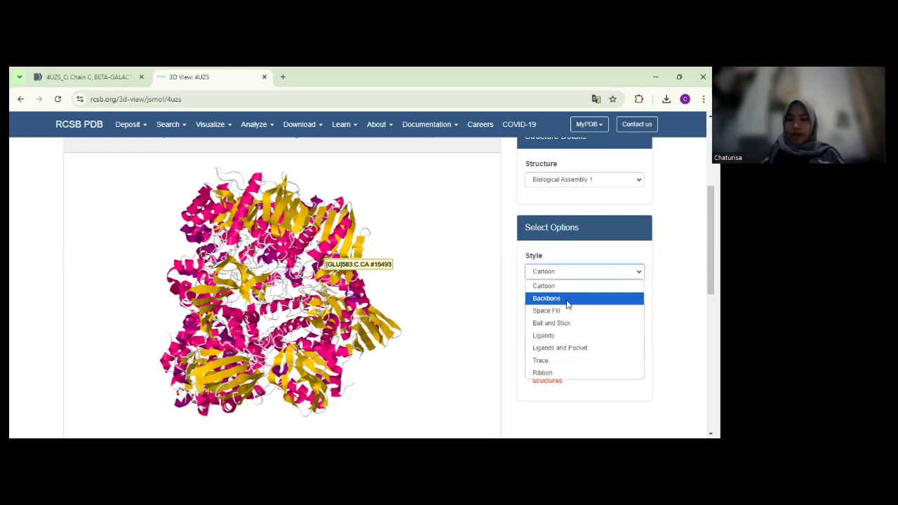
{"action": "left_click", "coordinate": [546, 298]}
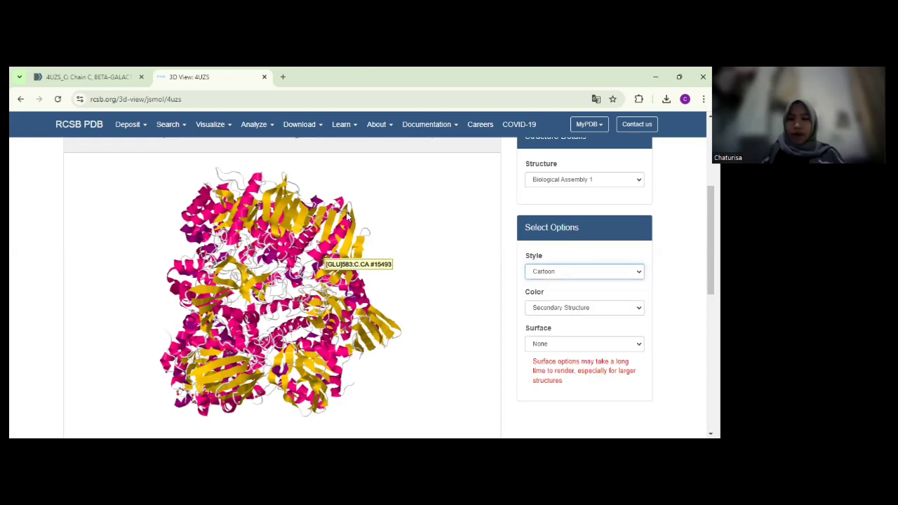
{"action": "left_click", "coordinate": [546, 272]}
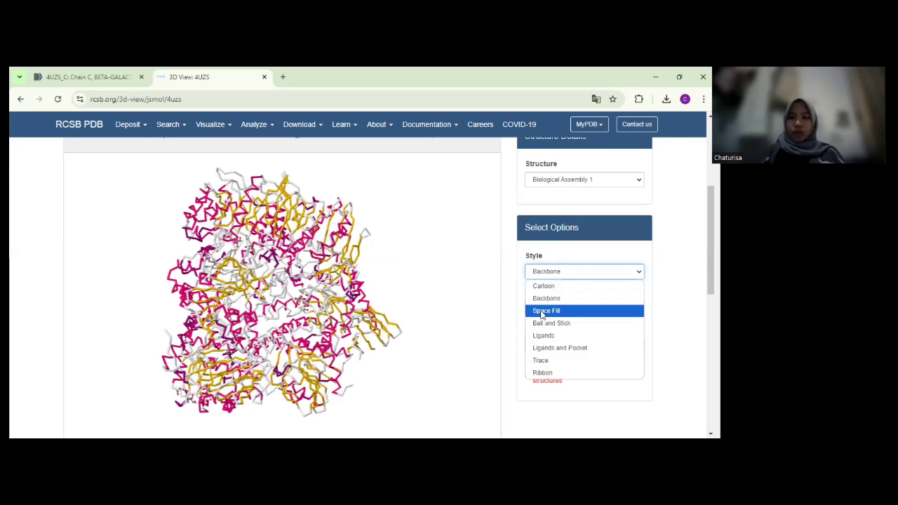
{"action": "left_click", "coordinate": [540, 312]}
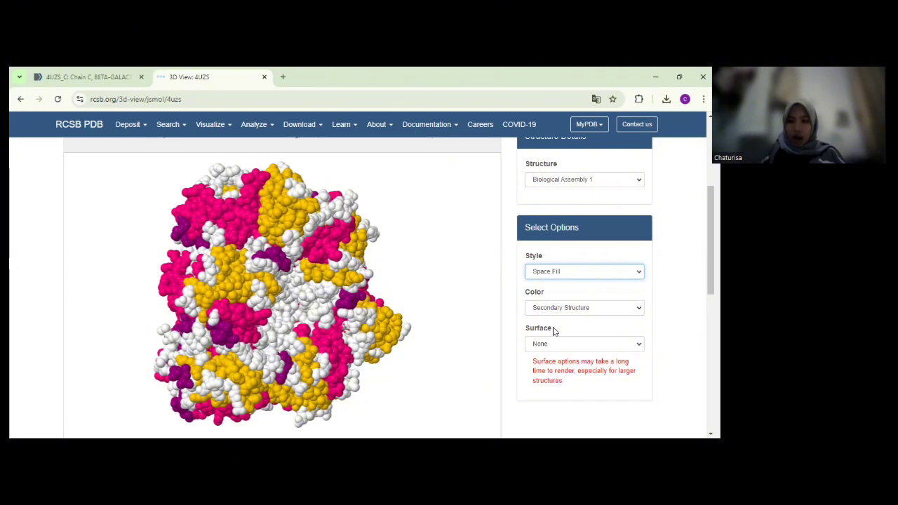
{"action": "left_click", "coordinate": [566, 271]}
{"action": "left_click", "coordinate": [554, 331]}
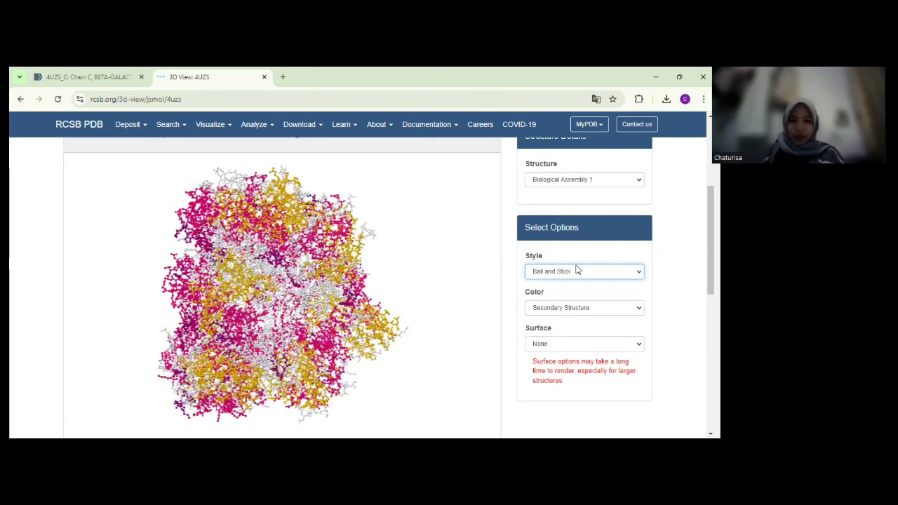
Preview the model in the Ligands, Ligands and Pocket, and Trace styles
{"action": "left_click", "coordinate": [575, 275]}
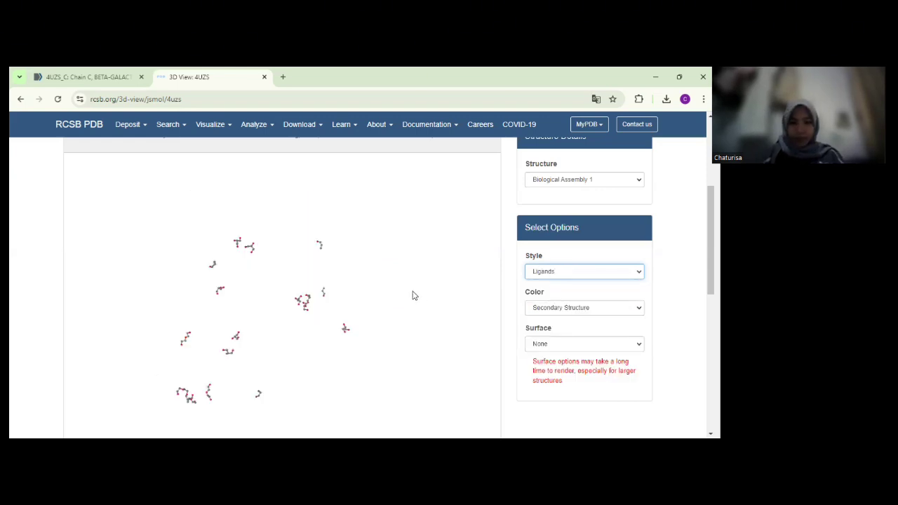
{"action": "left_click", "coordinate": [549, 352]}
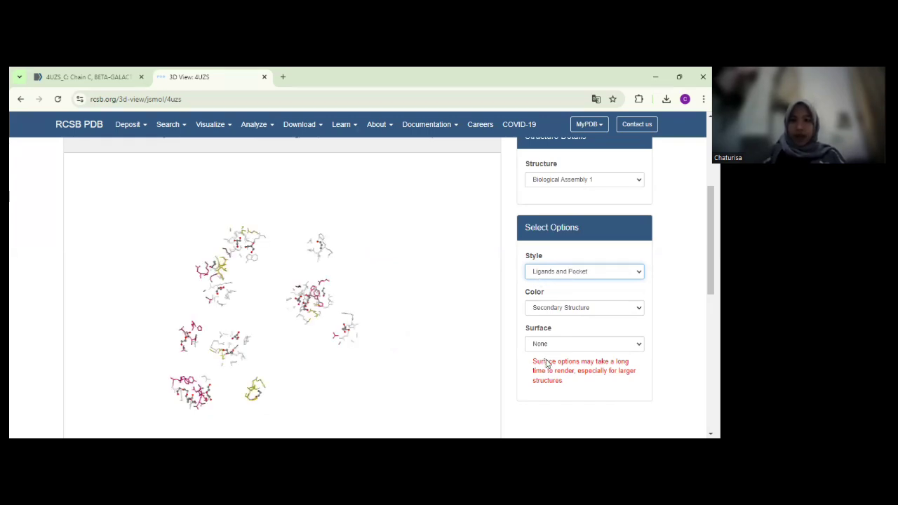
{"action": "key", "text": "alt+Down"}
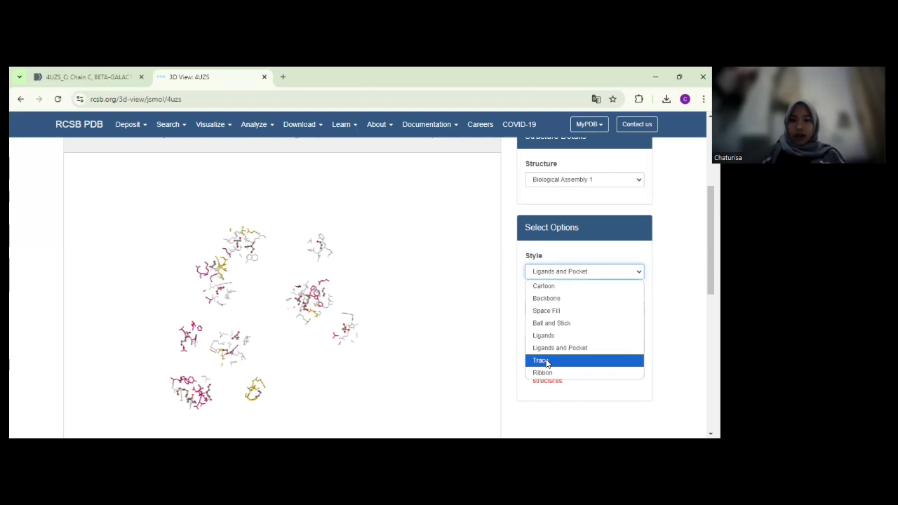
{"action": "left_click", "coordinate": [547, 361]}
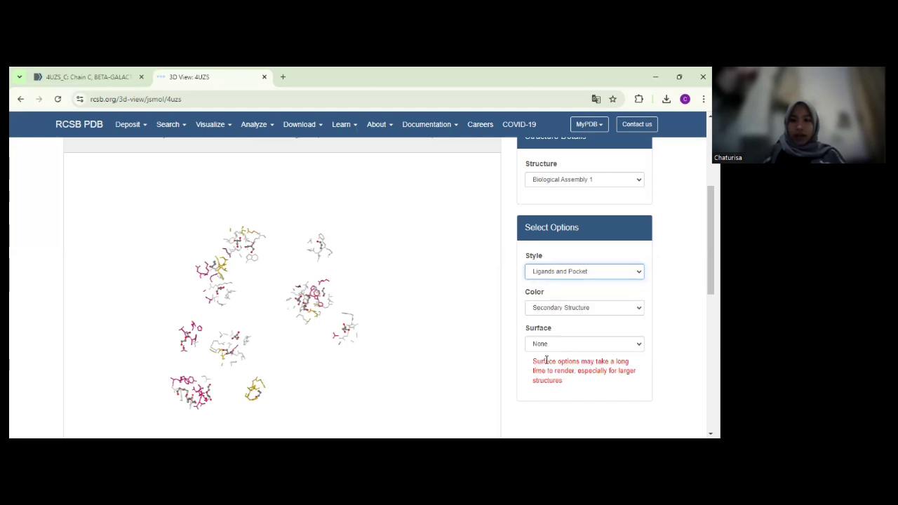
{"action": "left_click", "coordinate": [543, 280]}
{"action": "key", "text": "Down"}
{"action": "key", "text": "Escape"}
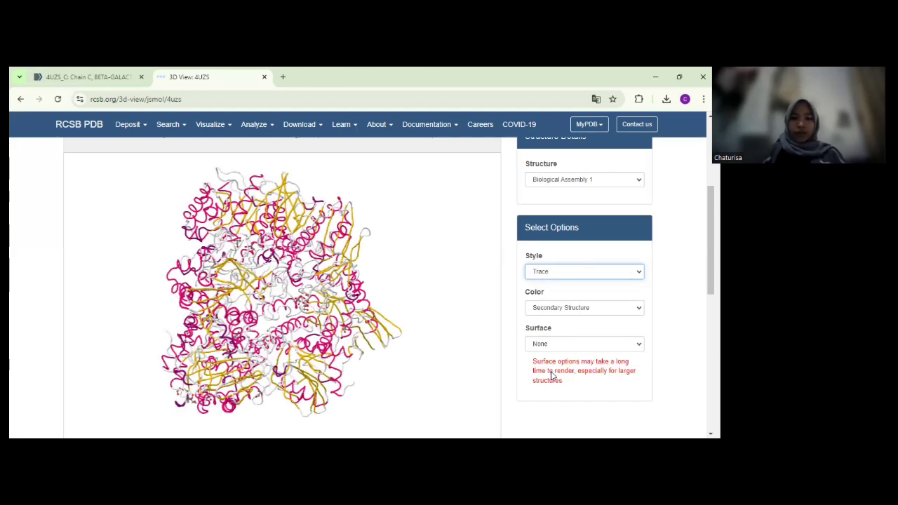
Set the model's style to Ribbon and its color to Rainbow
{"action": "key", "text": "Down"}
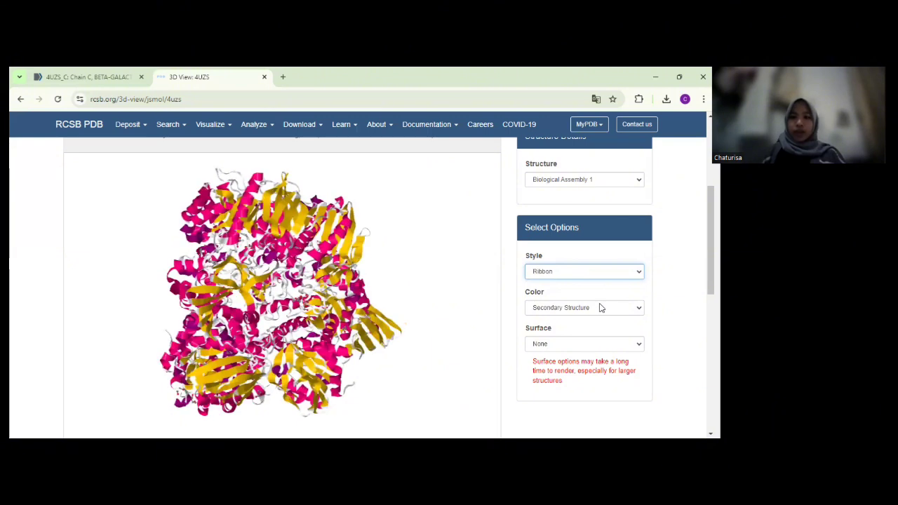
{"action": "left_click", "coordinate": [570, 311]}
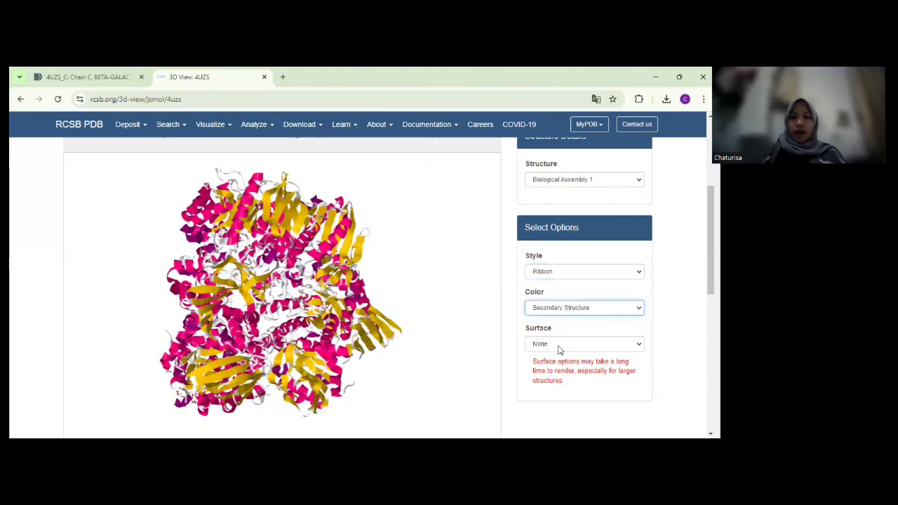
{"action": "key", "text": "Down"}
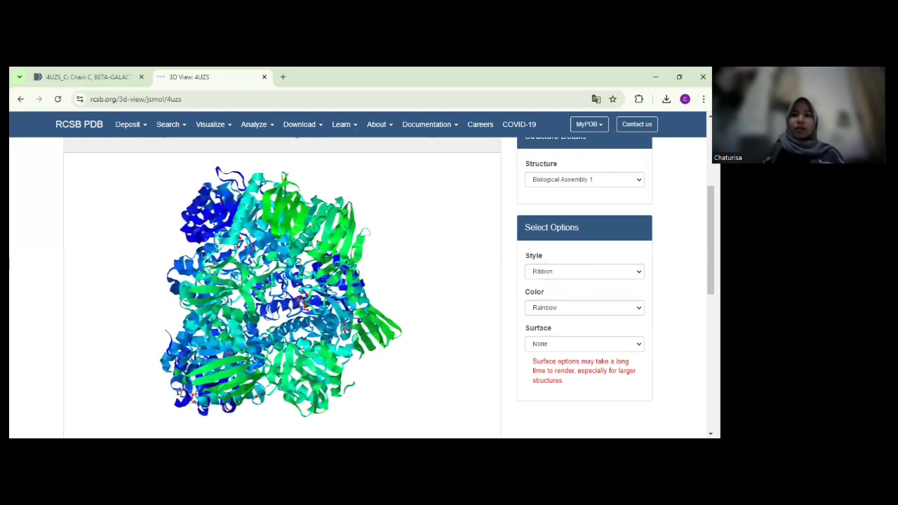
Look over the rainbow-colored ribbon model and its page, from the 4UZS heading down to the scripting options and help links
{"action": "scroll", "coordinate": [351, 281], "scroll_direction": "up", "scroll_amount": 2}
{"action": "scroll", "coordinate": [358, 280], "scroll_direction": "up", "scroll_amount": 2}
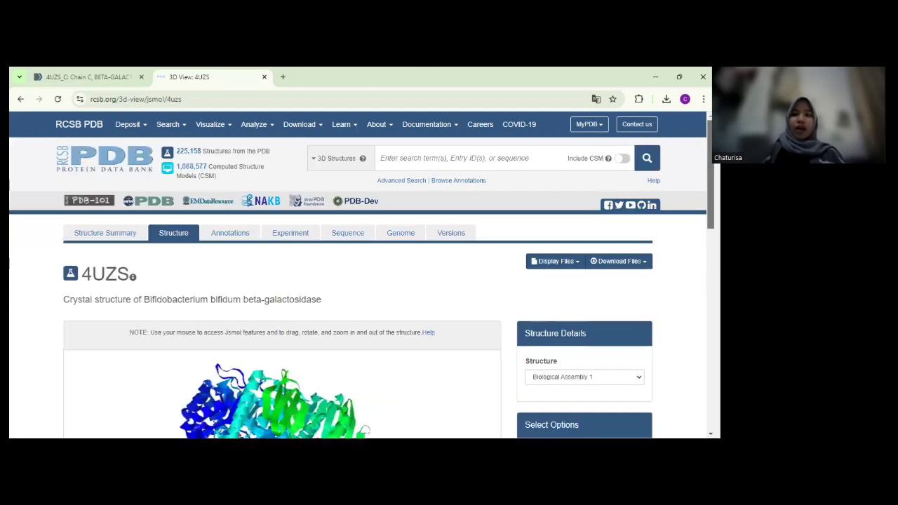
{"action": "scroll", "coordinate": [358, 281], "scroll_direction": "down", "scroll_amount": 2}
{"action": "scroll", "coordinate": [358, 281], "scroll_direction": "up", "scroll_amount": 2}
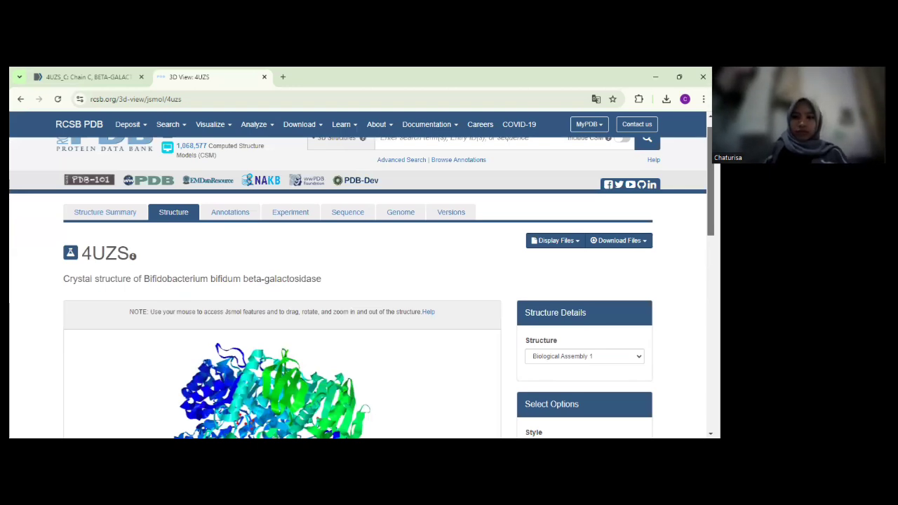
{"action": "scroll", "coordinate": [358, 287], "scroll_direction": "down", "scroll_amount": 1}
{"action": "scroll", "coordinate": [358, 287], "scroll_direction": "down", "scroll_amount": 4}
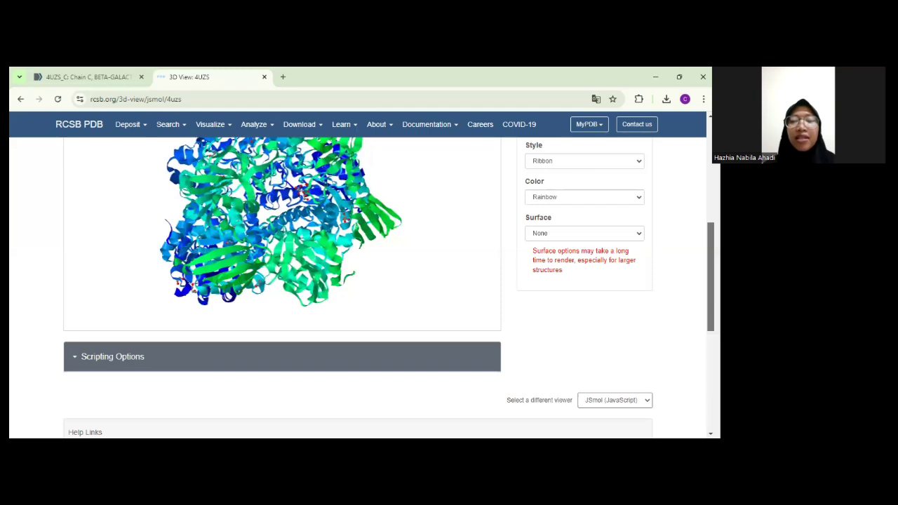
{"action": "scroll", "coordinate": [358, 288], "scroll_direction": "down", "scroll_amount": 2}
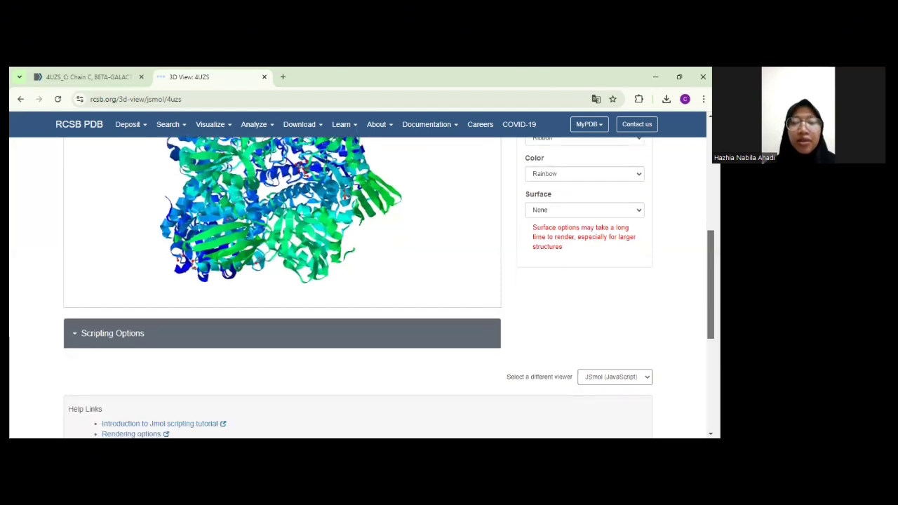
{"action": "scroll", "coordinate": [357, 288], "scroll_direction": "down", "scroll_amount": 1}
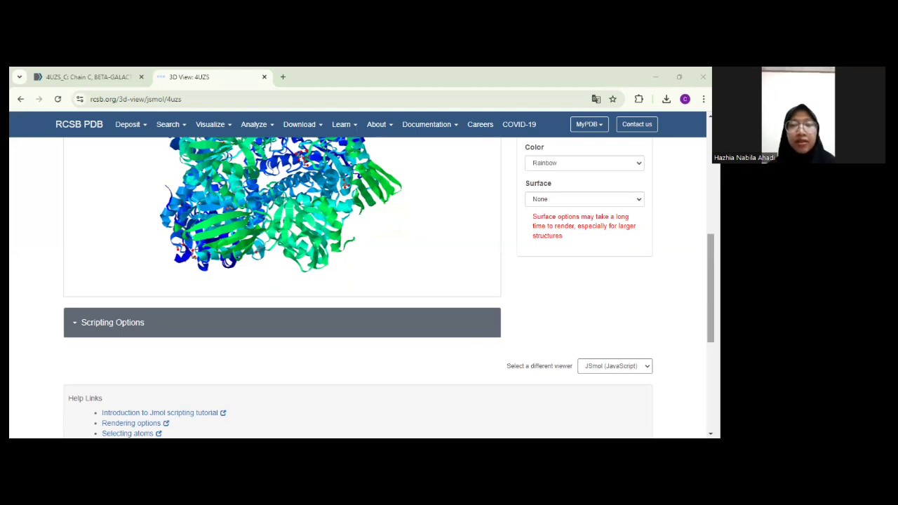
Open the 4UZS annotations and examine the ECOD domain classification table
{"action": "scroll", "coordinate": [509, 203], "scroll_direction": "up", "scroll_amount": 6}
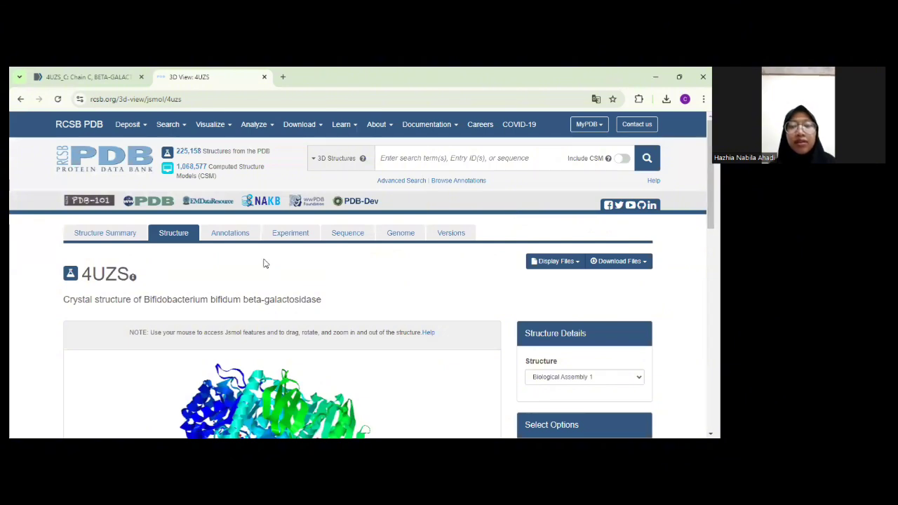
{"action": "left_click", "coordinate": [230, 233]}
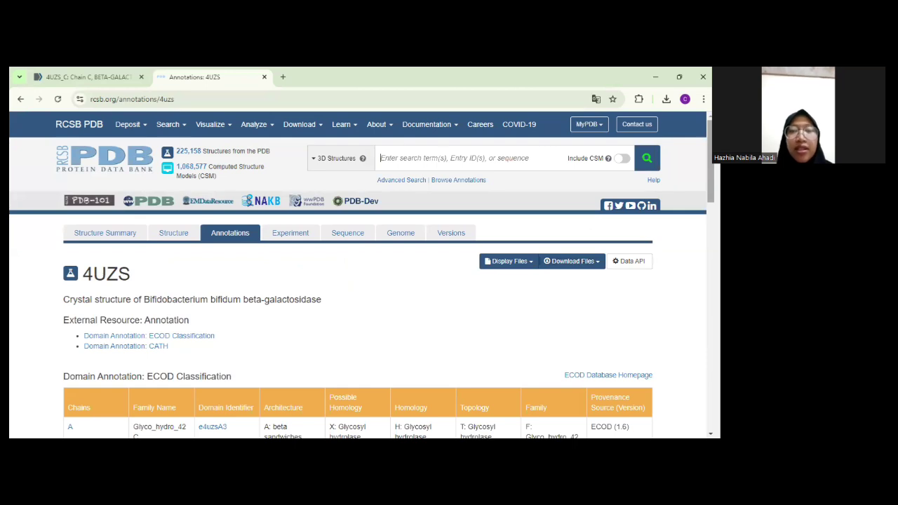
{"action": "scroll", "coordinate": [361, 281], "scroll_direction": "down", "scroll_amount": 1}
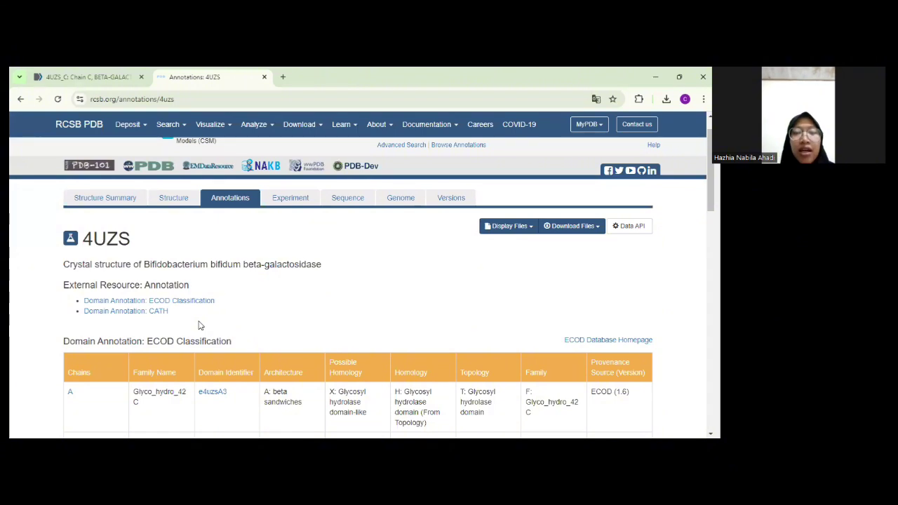
{"action": "scroll", "coordinate": [199, 325], "scroll_direction": "down", "scroll_amount": 3}
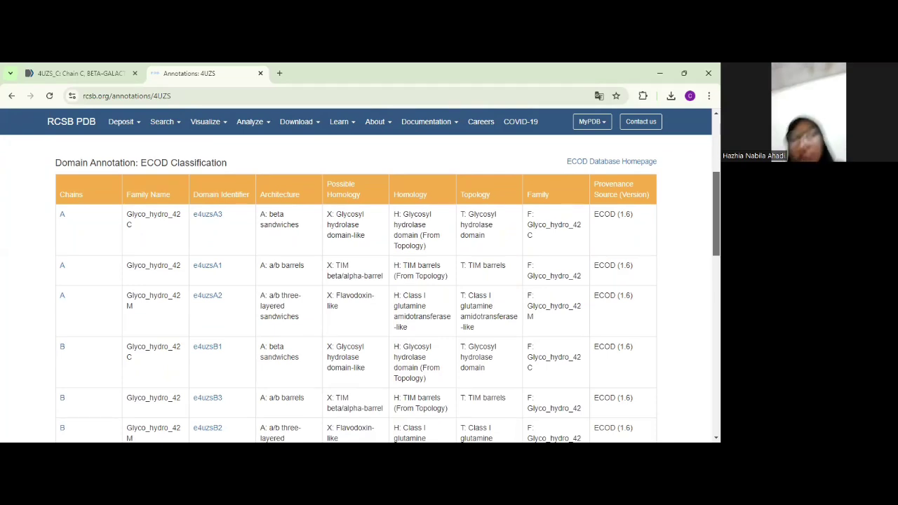
{"action": "scroll", "coordinate": [619, 158], "scroll_direction": "down", "scroll_amount": 1}
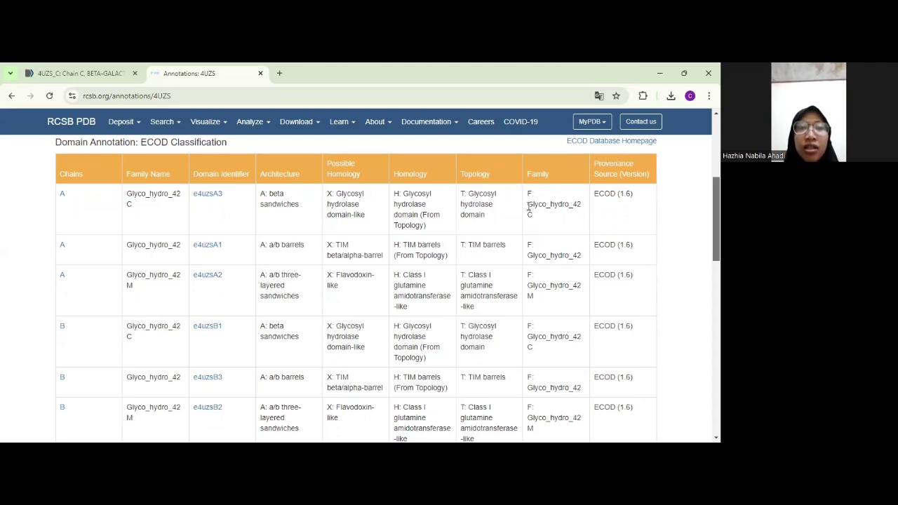
Highlight the Glyco_hydro_42 family entry in the first ECOD row, clear the highlight and return to the start of the annotations page
{"action": "left_click_drag", "start_coordinate": [531, 206], "coordinate": [581, 206]}
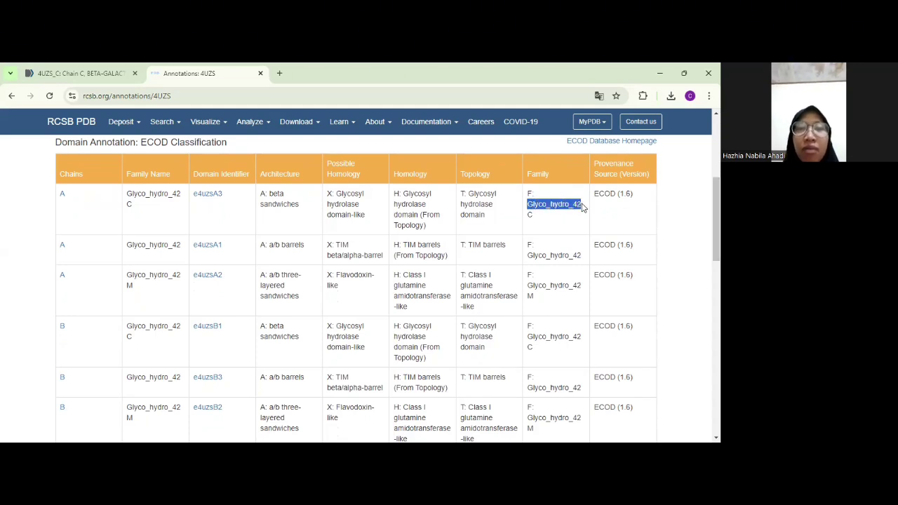
{"action": "left_click", "coordinate": [500, 222]}
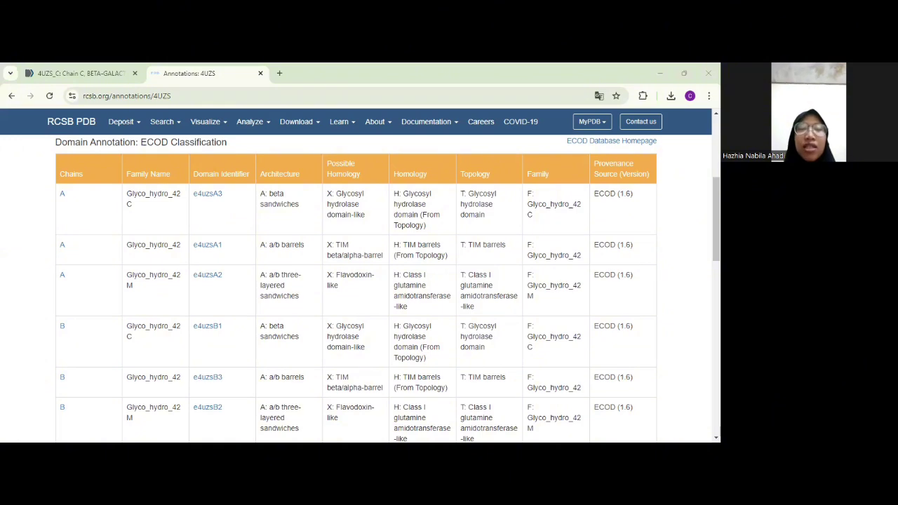
{"action": "left_click_drag", "start_coordinate": [716, 219], "coordinate": [716, 217]}
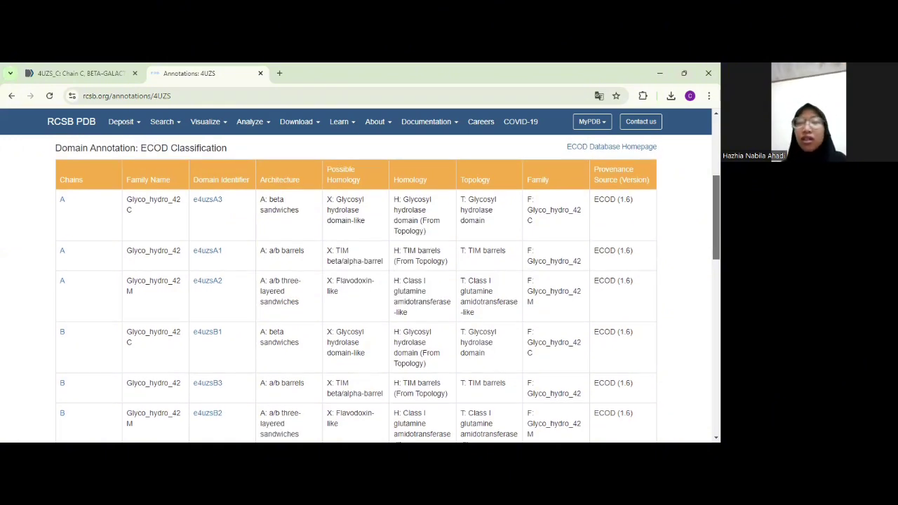
{"action": "left_click_drag", "start_coordinate": [716, 218], "coordinate": [716, 179]}
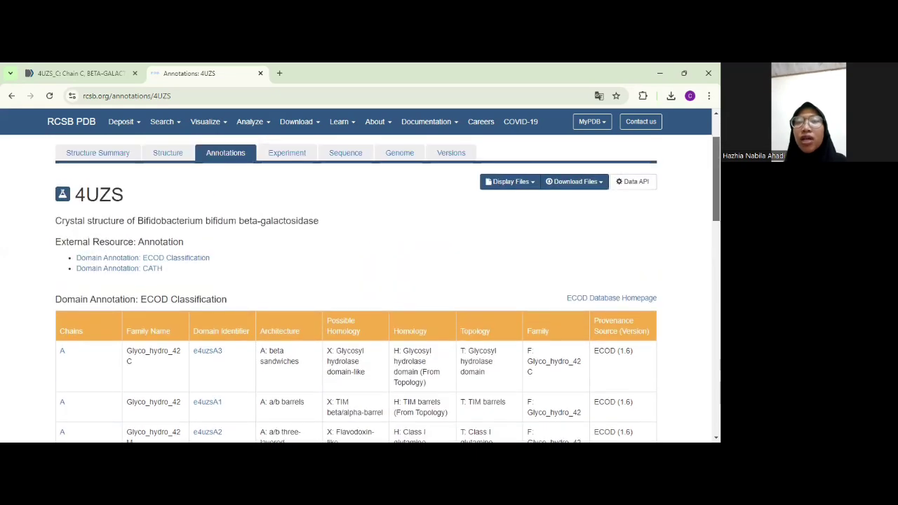
{"action": "left_click_drag", "start_coordinate": [716, 179], "coordinate": [716, 162]}
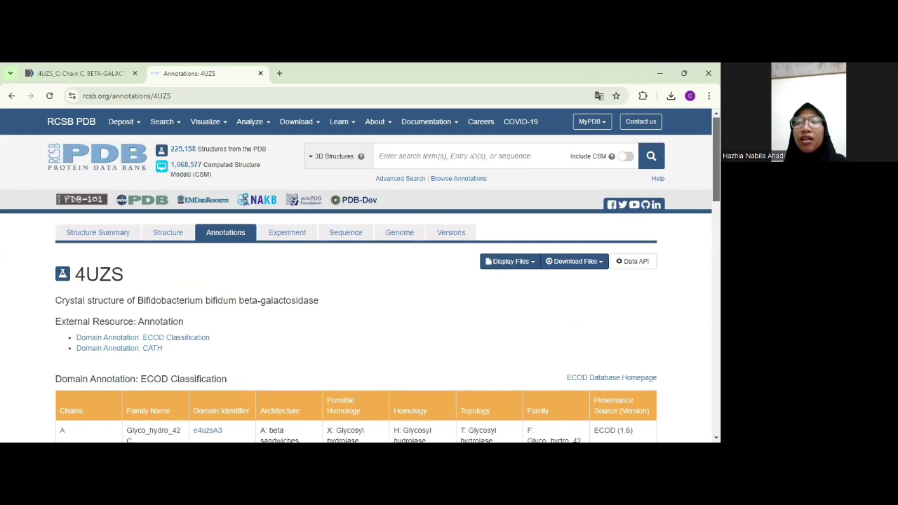
Open the 4UZS sequence view and examine the chain A tracks from secondary structure down to CATH and ECOD
{"action": "left_click", "coordinate": [345, 234]}
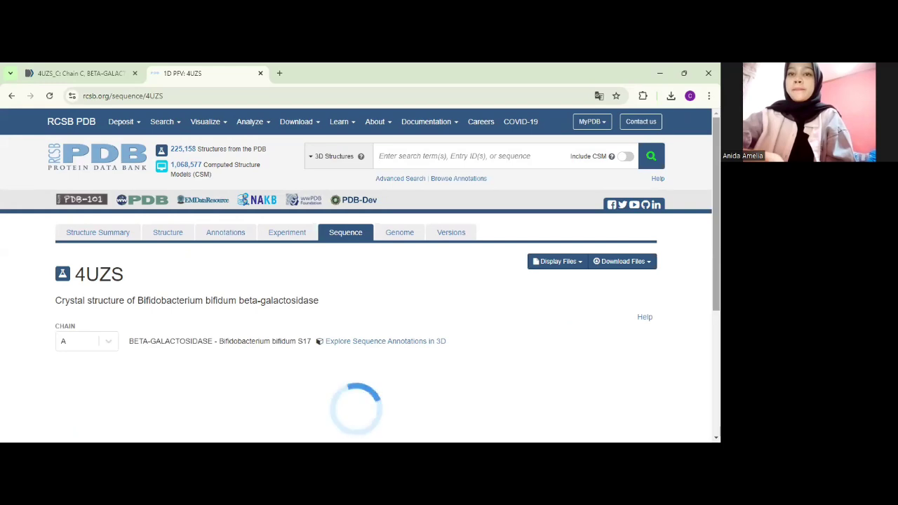
{"action": "scroll", "coordinate": [356, 288], "scroll_direction": "down", "scroll_amount": 2}
{"action": "scroll", "coordinate": [356, 287], "scroll_direction": "down", "scroll_amount": 2}
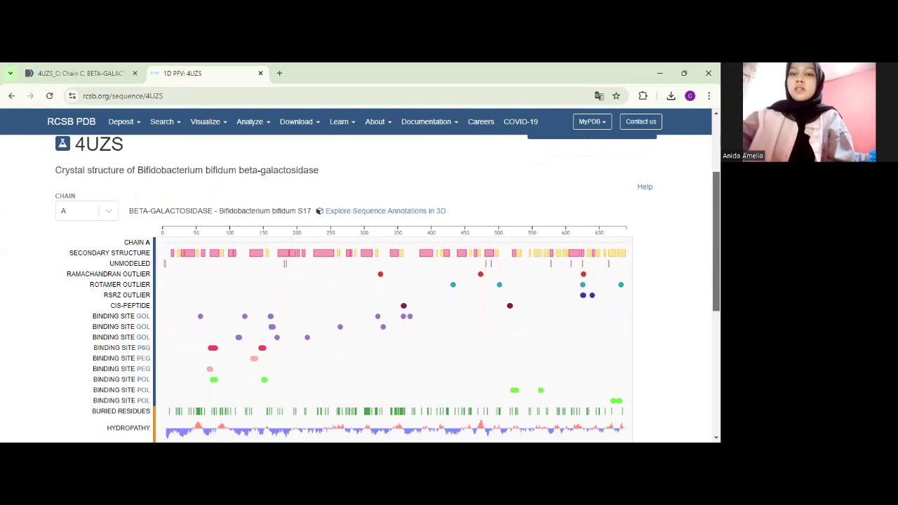
{"action": "scroll", "coordinate": [357, 287], "scroll_direction": "down", "scroll_amount": 3}
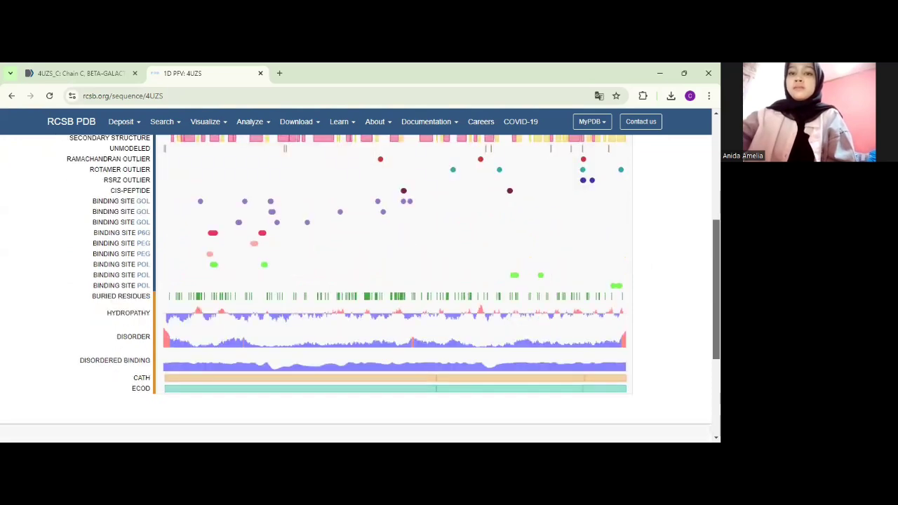
{"action": "scroll", "coordinate": [356, 287], "scroll_direction": "down", "scroll_amount": 2}
{"action": "scroll", "coordinate": [356, 288], "scroll_direction": "up", "scroll_amount": 1}
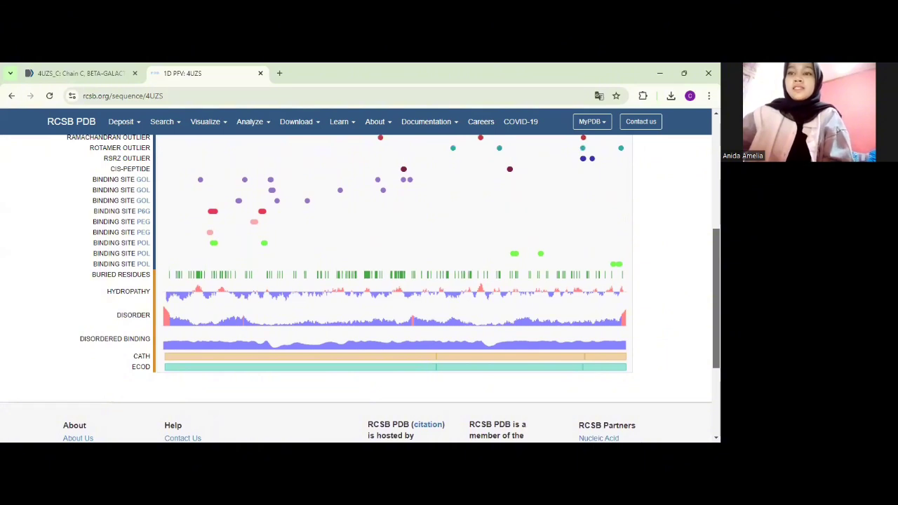
{"action": "scroll", "coordinate": [356, 288], "scroll_direction": "up", "scroll_amount": 6}
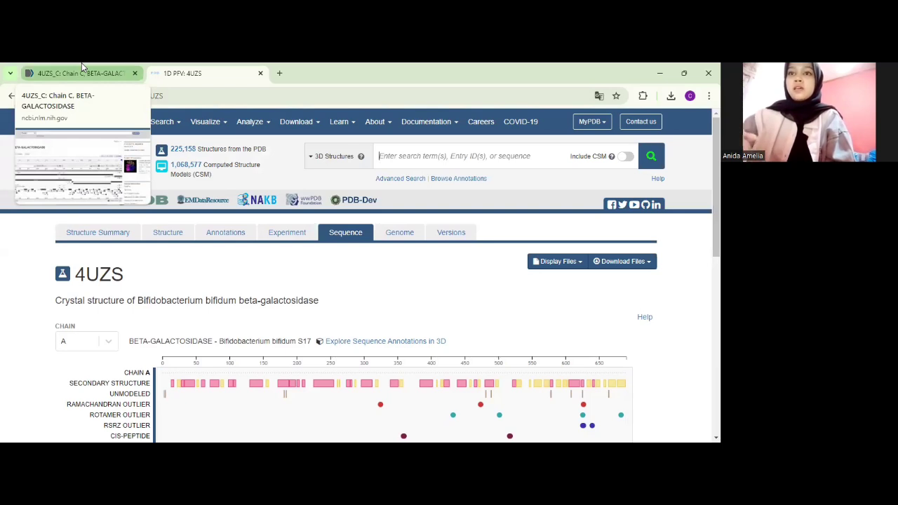
Switch back to the NCBI record and return to the Protein search results for 4uzs
{"action": "left_click", "coordinate": [81, 65]}
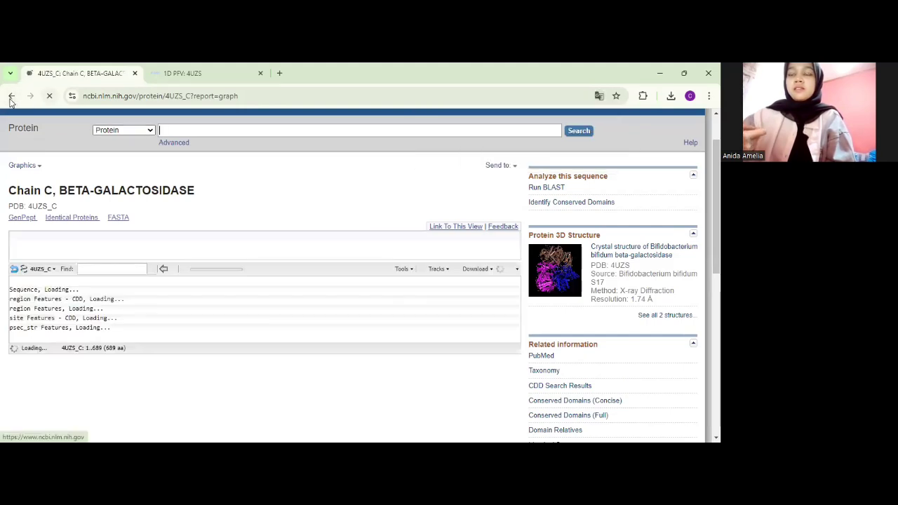
{"action": "left_click", "coordinate": [11, 98]}
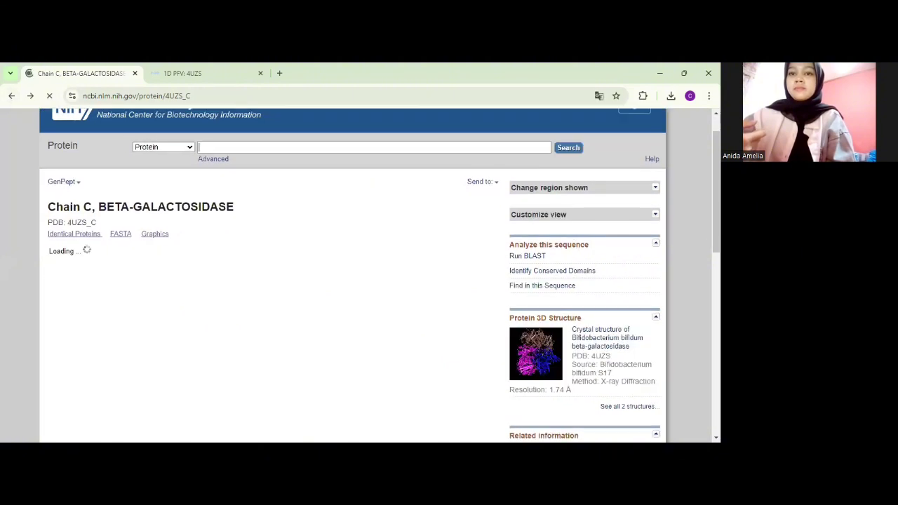
{"action": "left_click", "coordinate": [11, 96]}
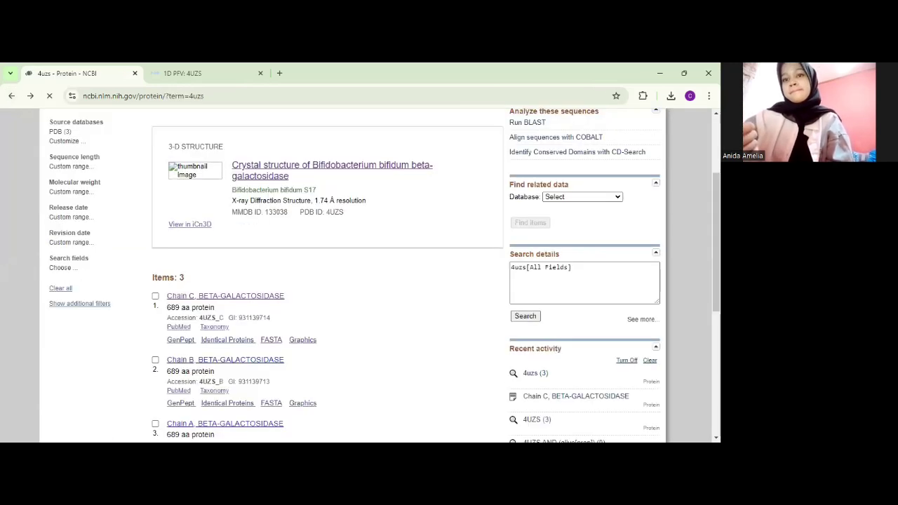
{"action": "left_click_drag", "start_coordinate": [716, 245], "coordinate": [716, 195]}
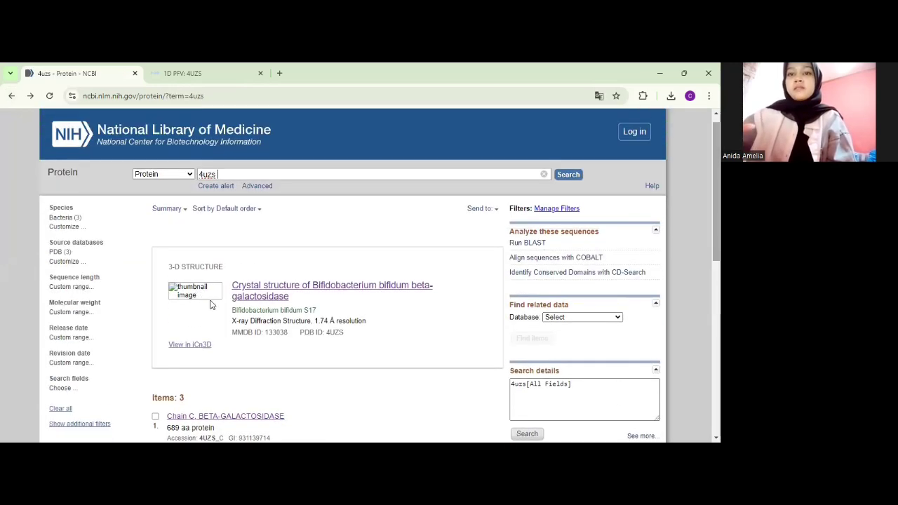
Open the MMDB structure summary for 4UZS and download its alpha-carbon structure data in ASN.1 format for viewing in Cn3D
{"action": "left_click", "coordinate": [258, 295]}
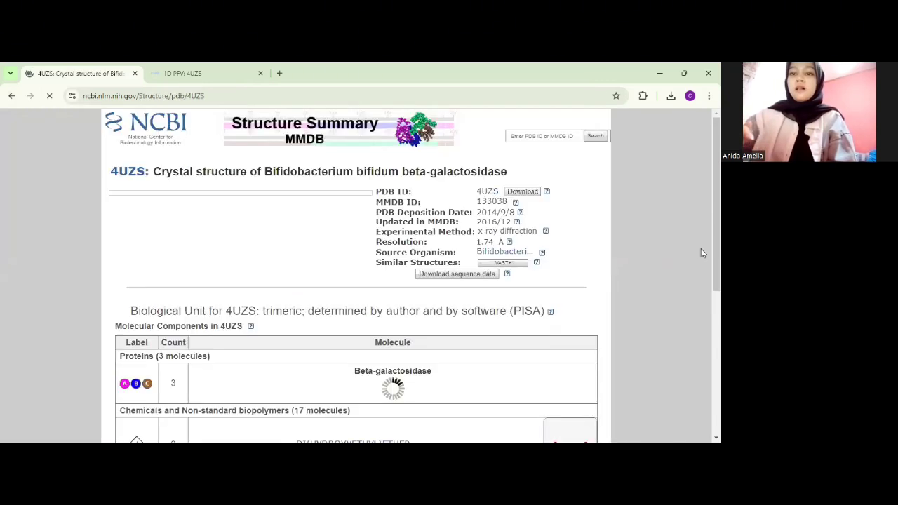
{"action": "scroll", "coordinate": [700, 252], "scroll_direction": "down", "scroll_amount": 1}
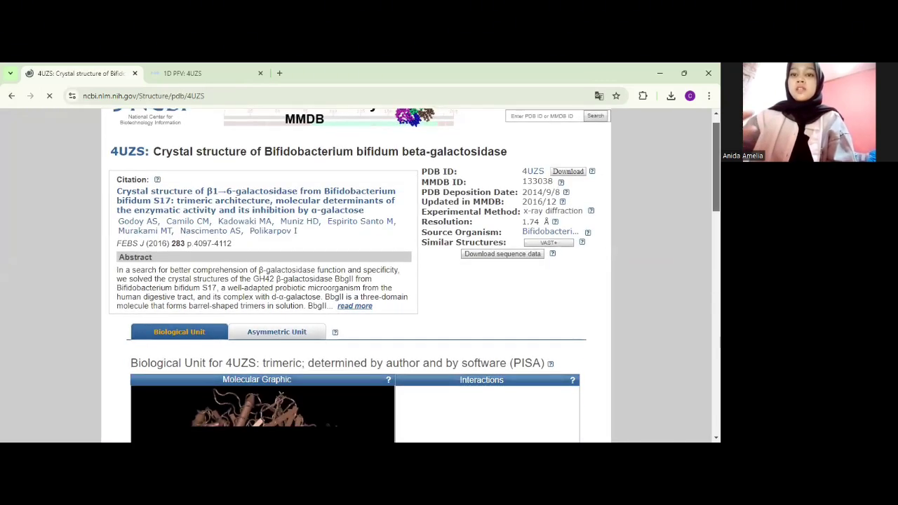
{"action": "scroll", "coordinate": [512, 359], "scroll_direction": "down", "scroll_amount": 3}
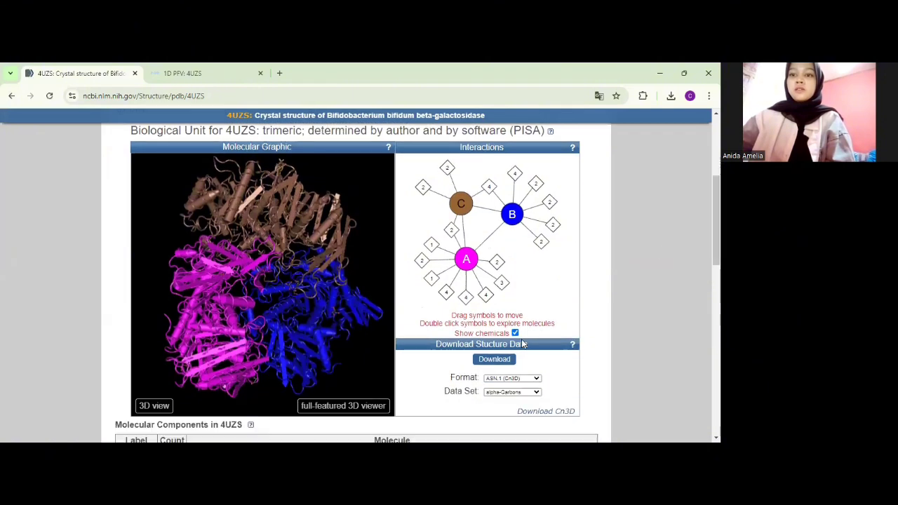
{"action": "left_click", "coordinate": [512, 358]}
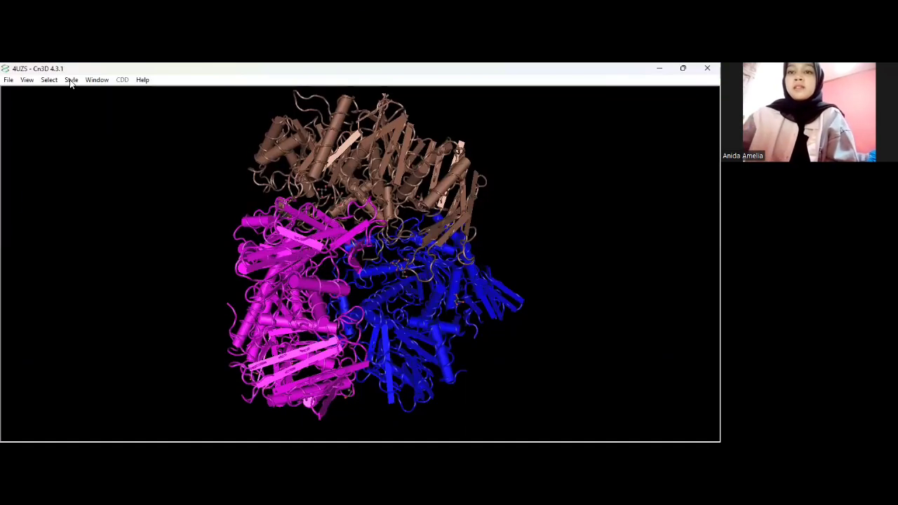
Render the 4UZS model in Cn3D in the Worms style
{"action": "left_click", "coordinate": [71, 80]}
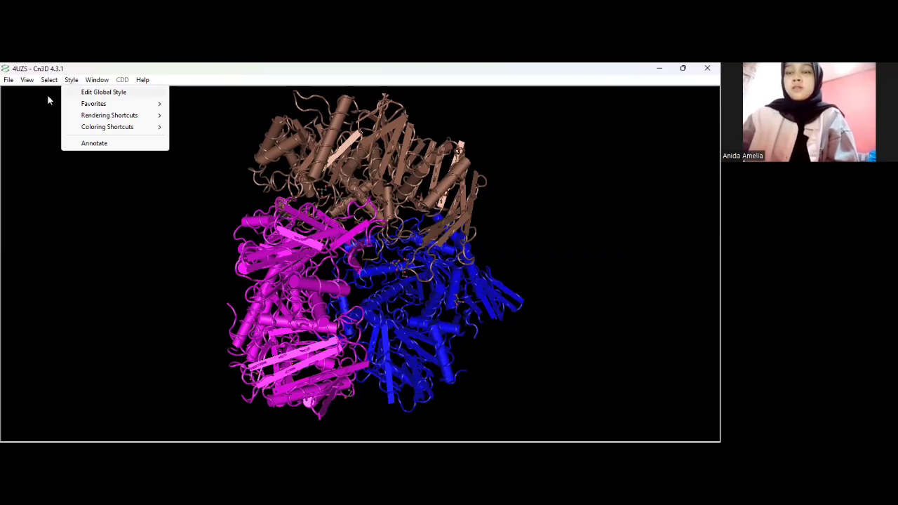
{"action": "left_click", "coordinate": [90, 183]}
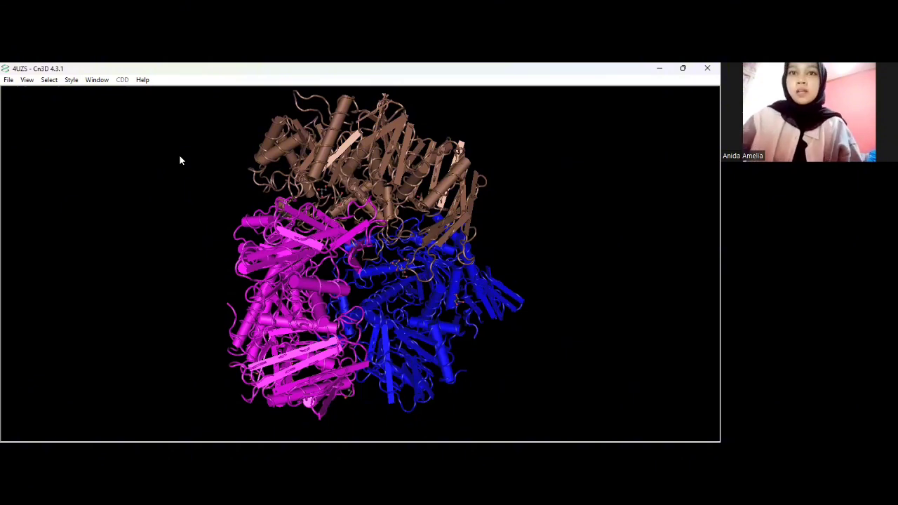
{"action": "left_click", "coordinate": [71, 79]}
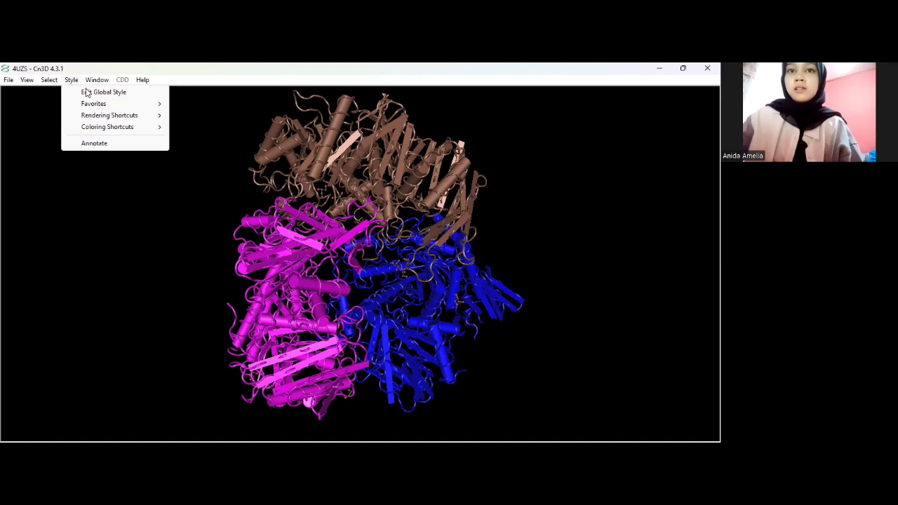
{"action": "mouse_move", "coordinate": [144, 117]}
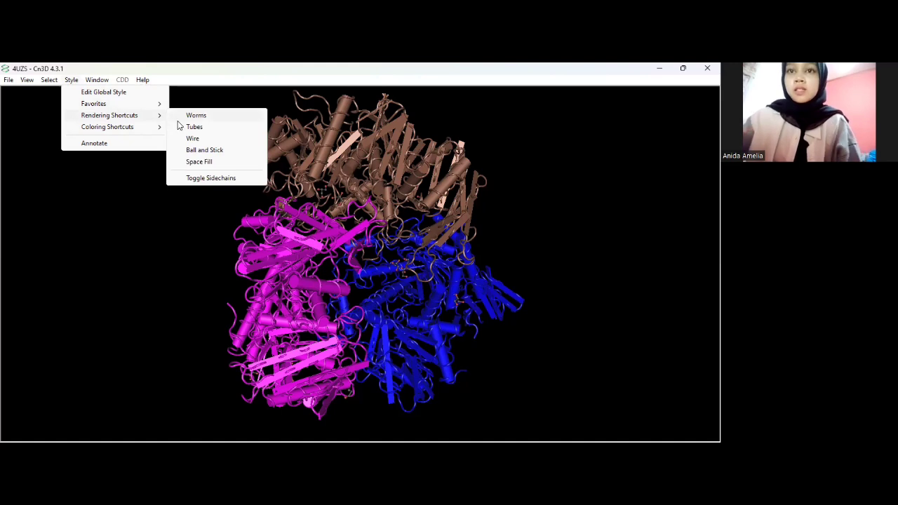
{"action": "left_click", "coordinate": [216, 118]}
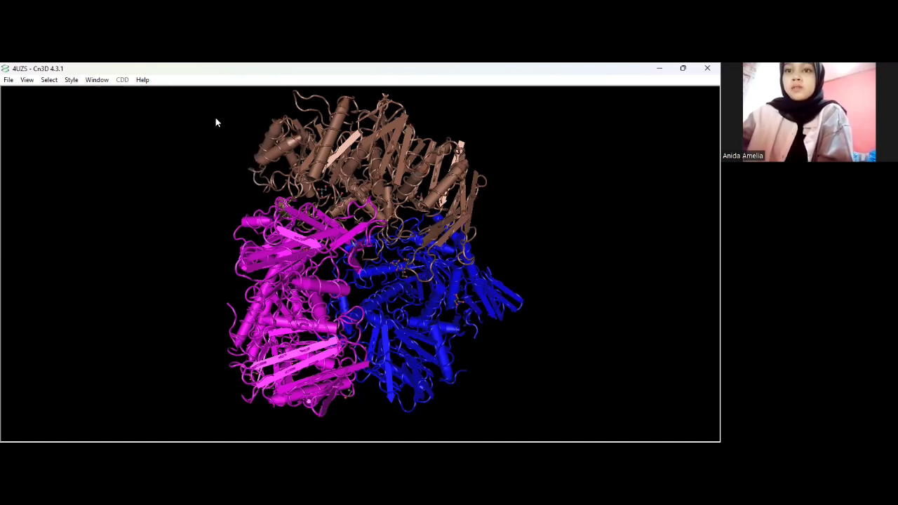
Render the 4UZS model as Tubes and as Wire to compare the two styles
{"action": "left_click", "coordinate": [72, 81]}
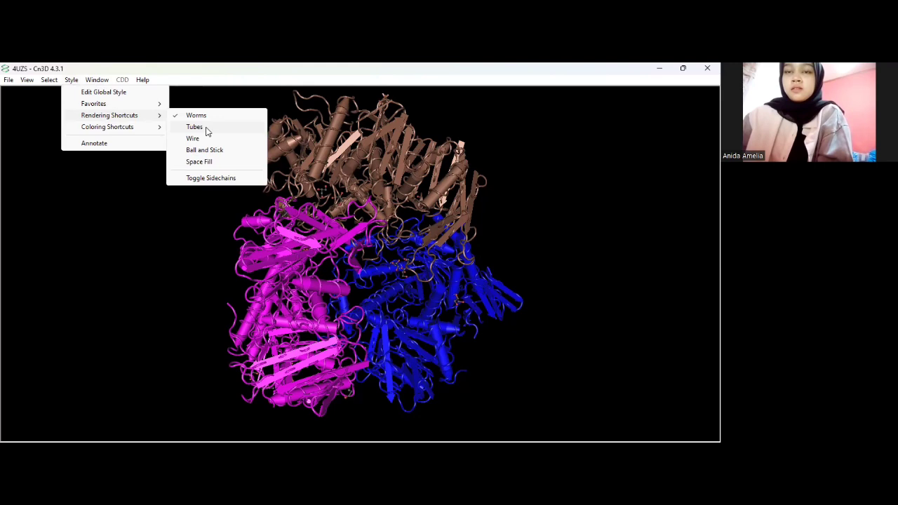
{"action": "left_click", "coordinate": [194, 126]}
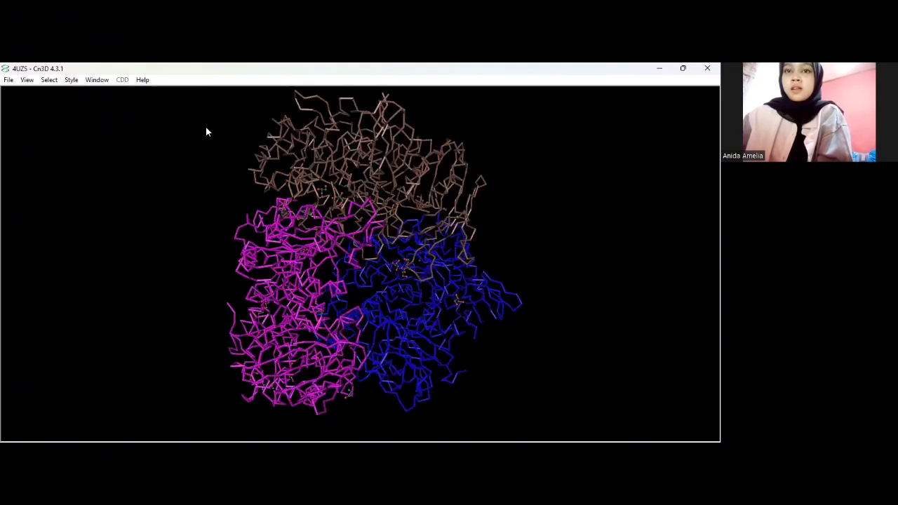
{"action": "left_click", "coordinate": [72, 80]}
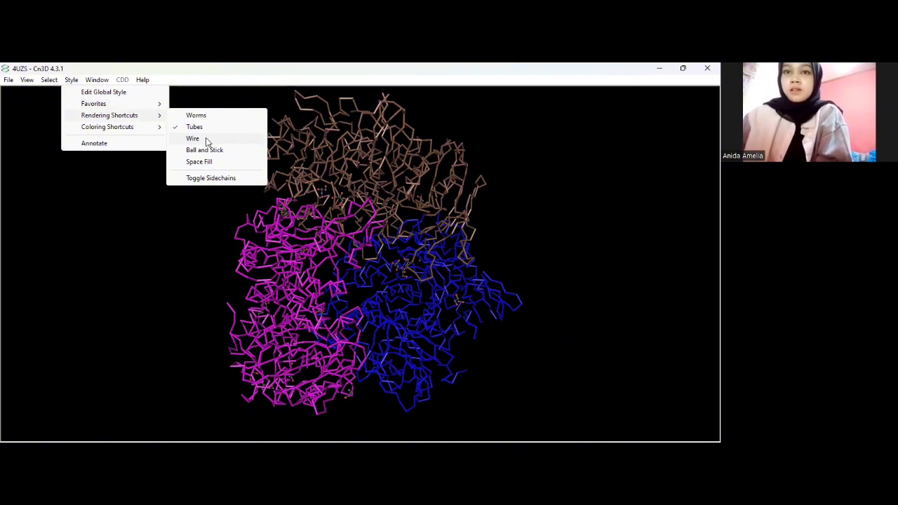
{"action": "left_click", "coordinate": [192, 138]}
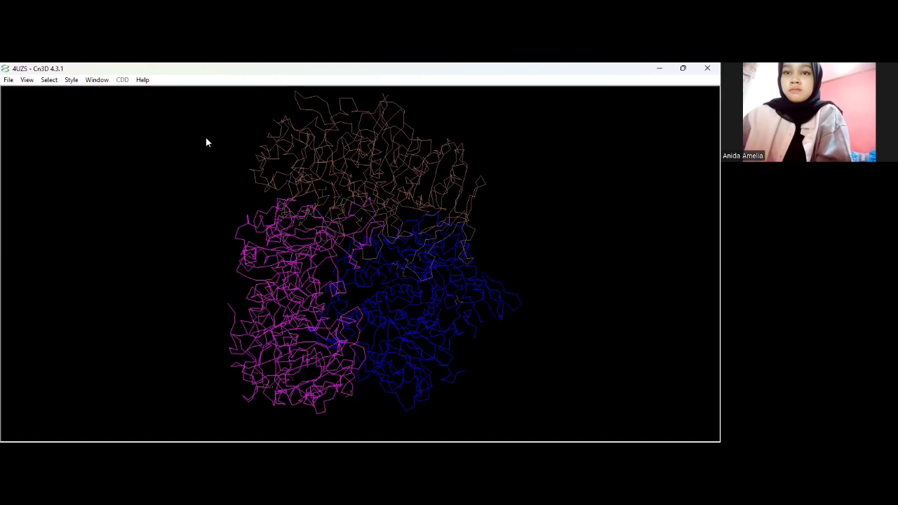
Render the 4UZS model as Ball and Stick, followed by Space Fill
{"action": "left_click", "coordinate": [70, 80]}
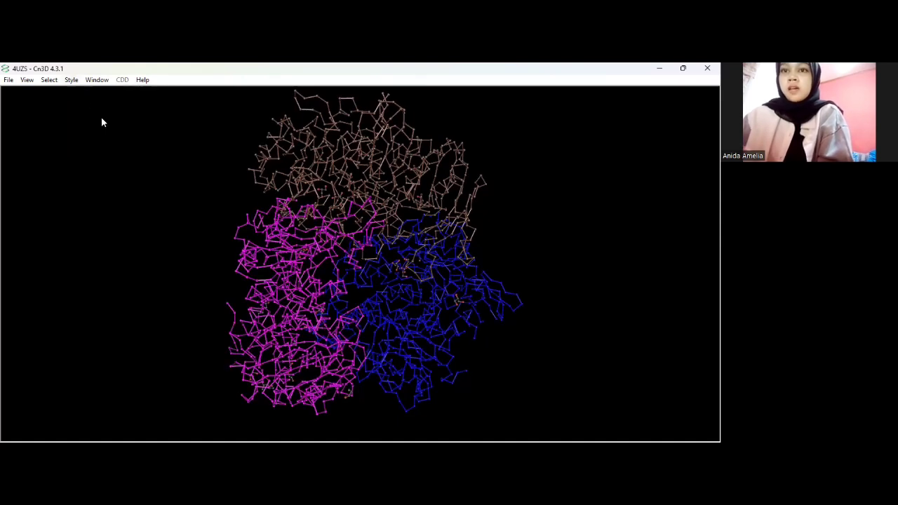
{"action": "left_click", "coordinate": [70, 80]}
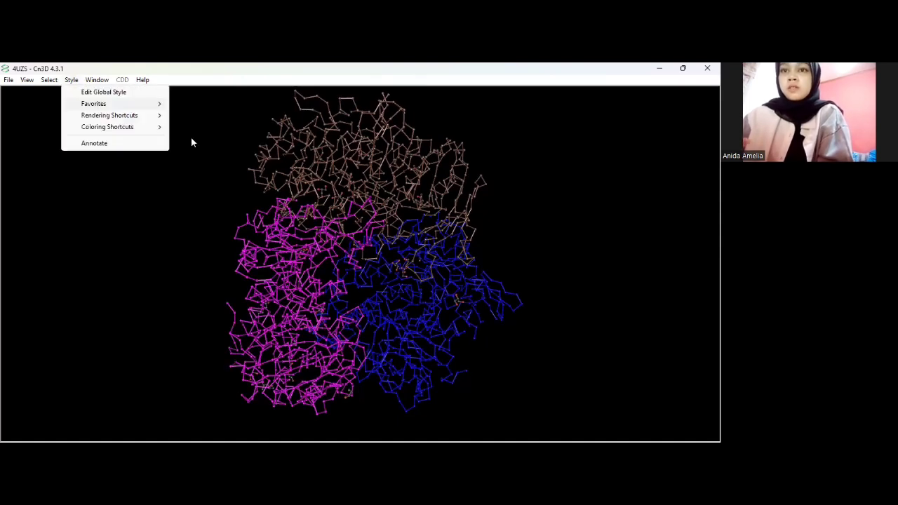
{"action": "mouse_move", "coordinate": [119, 115]}
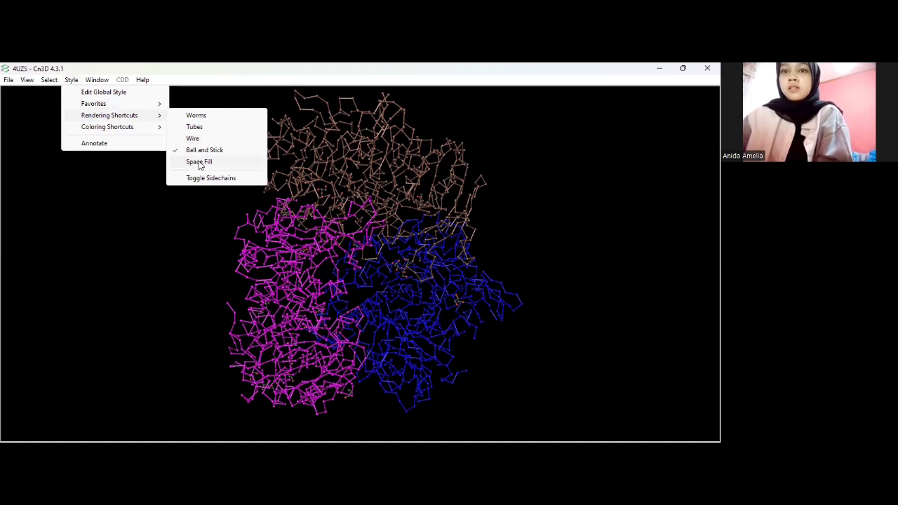
{"action": "left_click", "coordinate": [199, 162]}
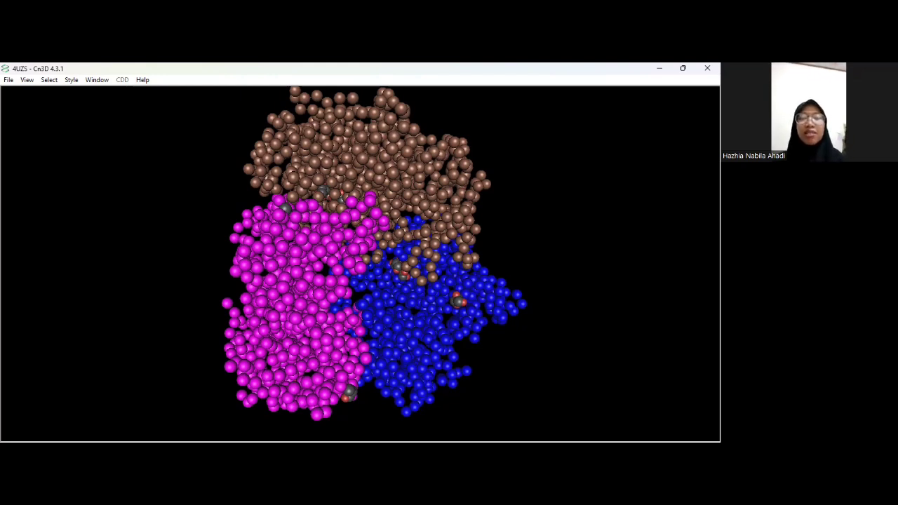
Switch to UCSF Chimera and open the 4uzs PDB structure
{"action": "key", "text": "alt+Tab"}
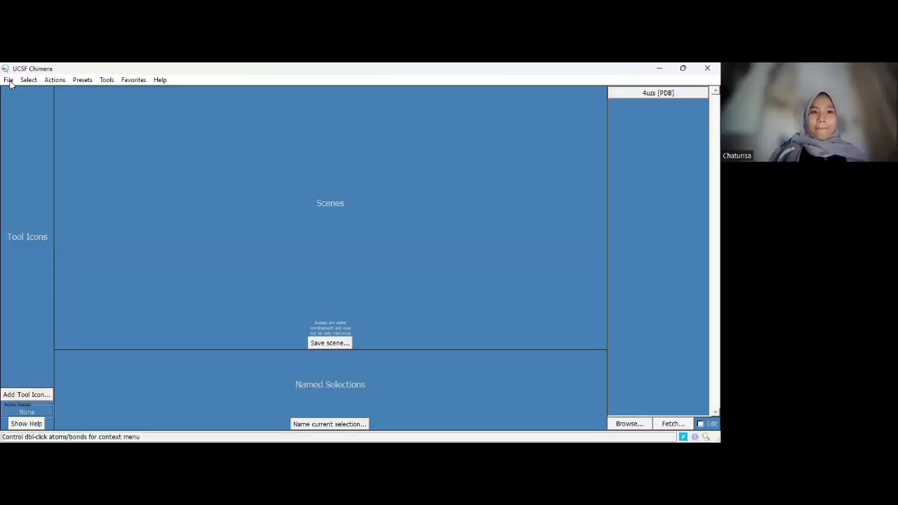
{"action": "left_click", "coordinate": [8, 80]}
{"action": "left_click", "coordinate": [169, 125]}
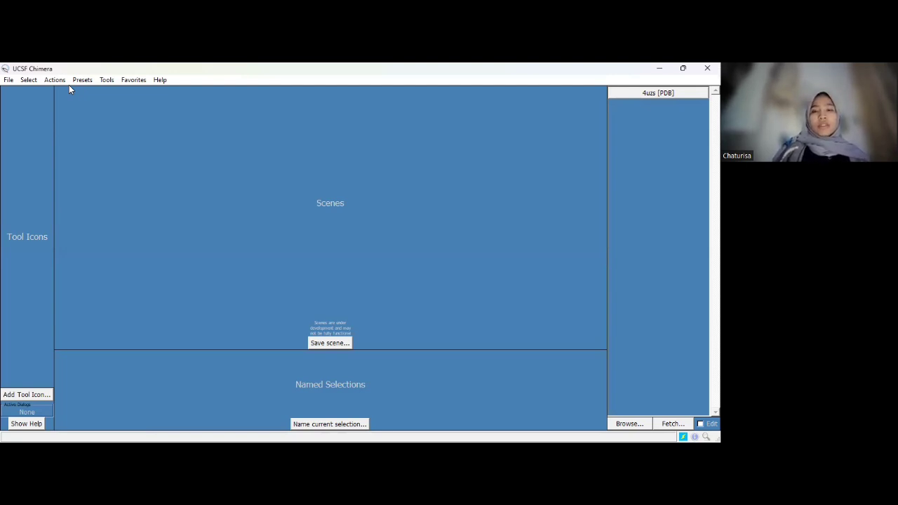
{"action": "left_click", "coordinate": [8, 81]}
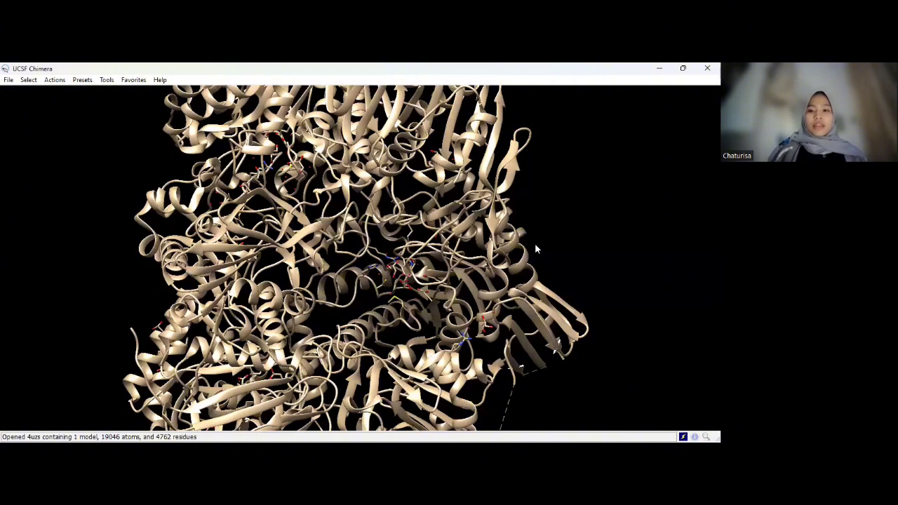
Inspect the residues and ligands inside the ribbon model up close and color the whole structure orange red
{"action": "scroll", "coordinate": [535, 284], "scroll_direction": "up", "scroll_amount": 5}
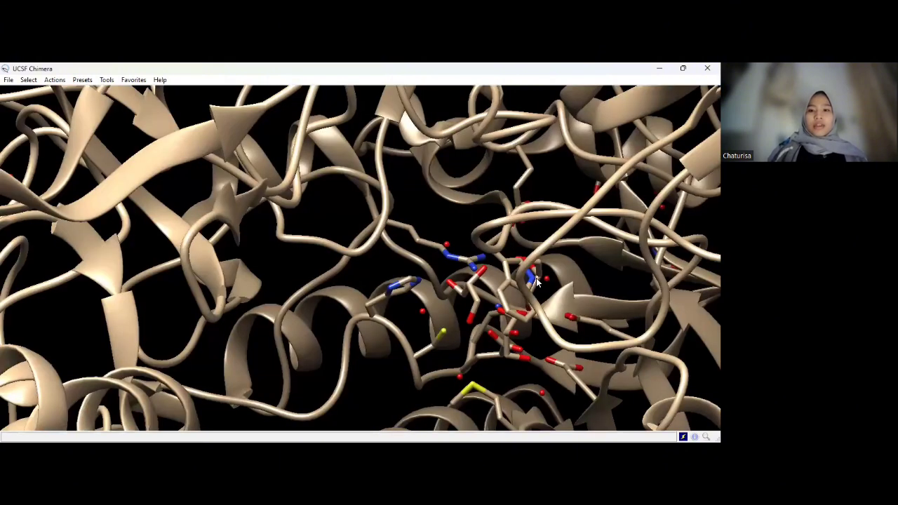
{"action": "scroll", "coordinate": [510, 309], "scroll_direction": "up", "scroll_amount": 3}
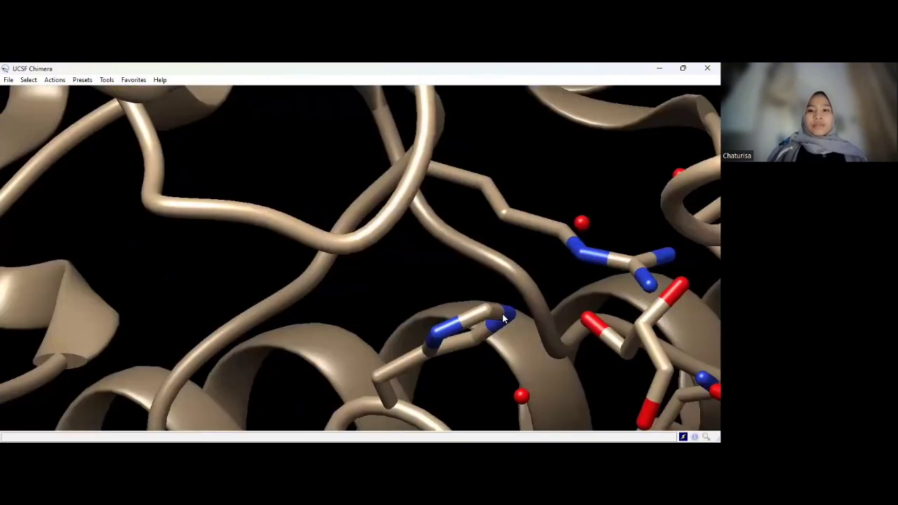
{"action": "scroll", "coordinate": [459, 364], "scroll_direction": "down", "scroll_amount": 5}
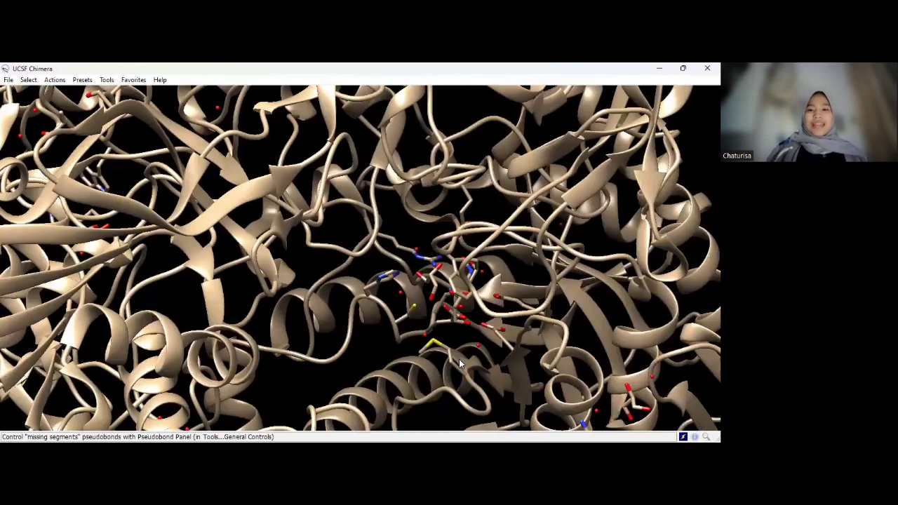
{"action": "scroll", "coordinate": [458, 359], "scroll_direction": "down", "scroll_amount": 1}
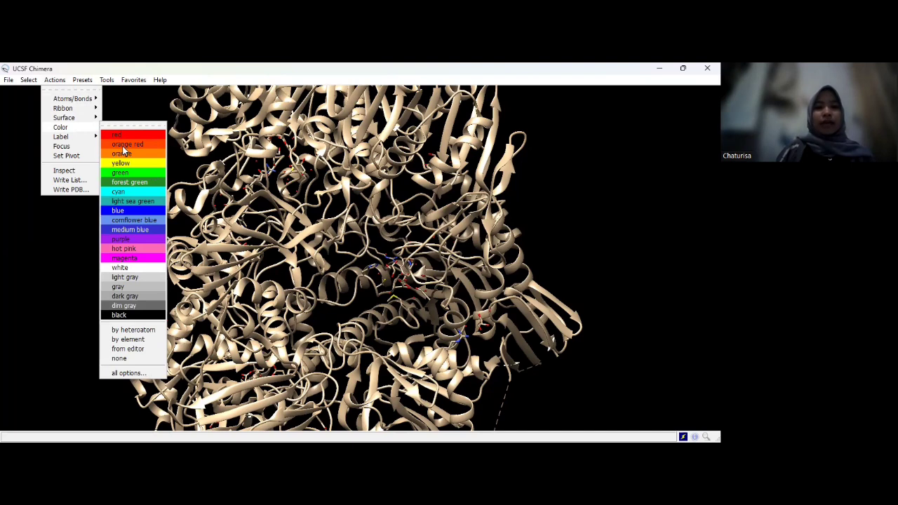
{"action": "left_click", "coordinate": [122, 145]}
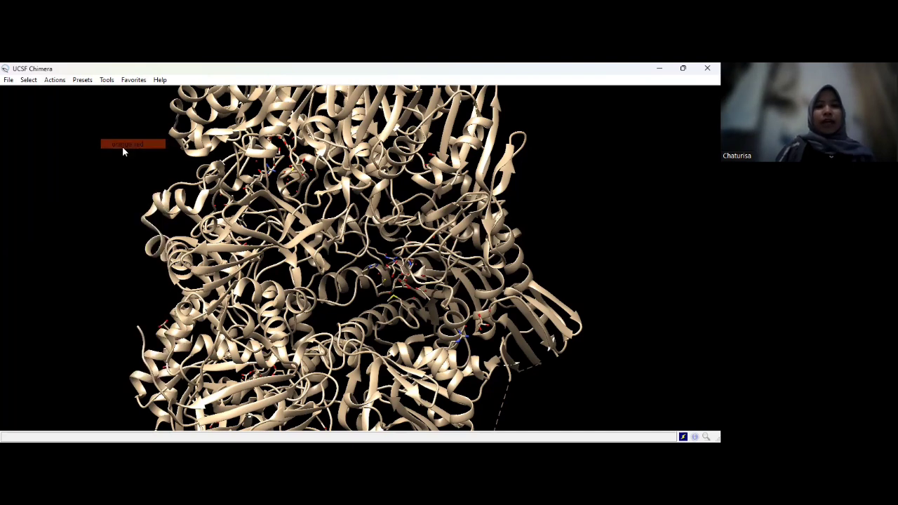
{"action": "left_click", "coordinate": [55, 80]}
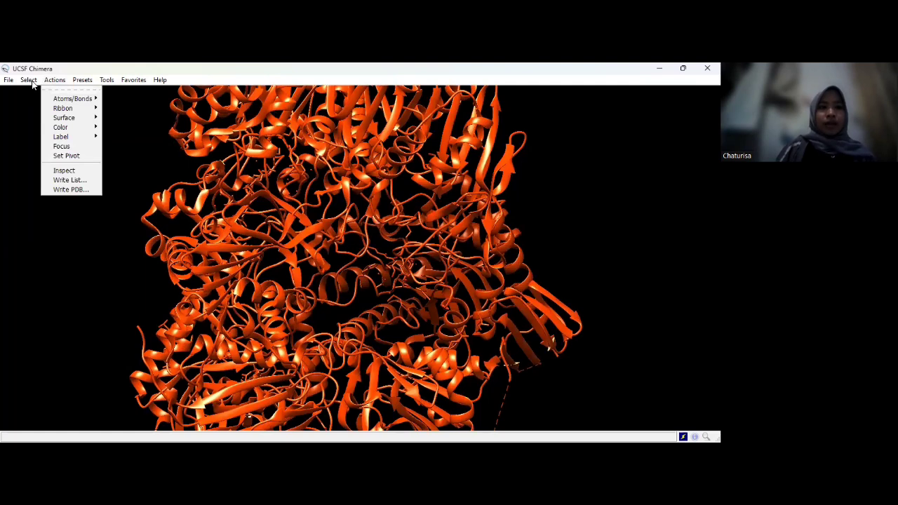
{"action": "left_click", "coordinate": [29, 80]}
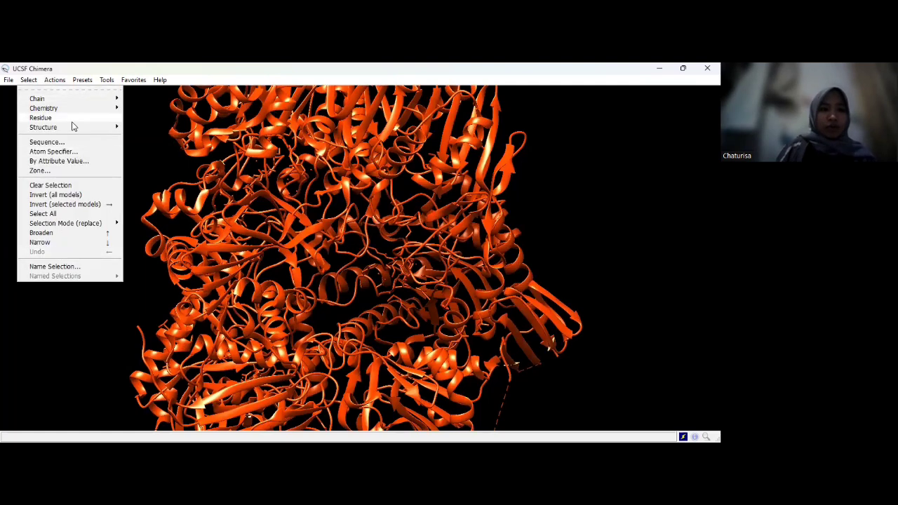
{"action": "left_click", "coordinate": [95, 80]}
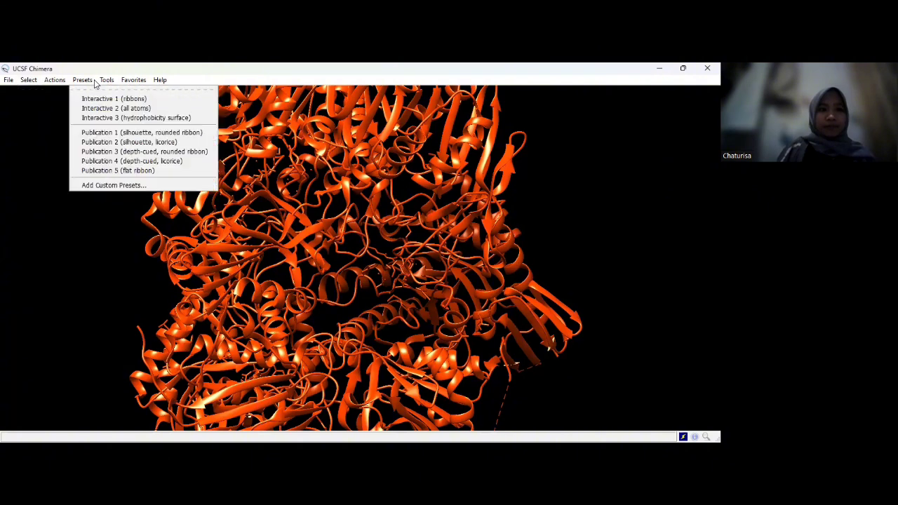
{"action": "left_click", "coordinate": [170, 81]}
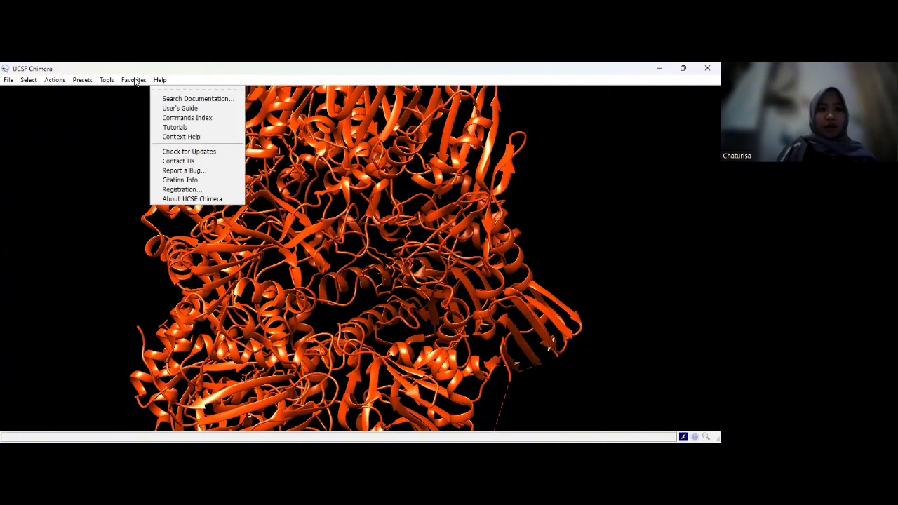
Select the full backbone of the 4uzs structure to highlight it in the ribbon model
{"action": "left_click", "coordinate": [31, 81]}
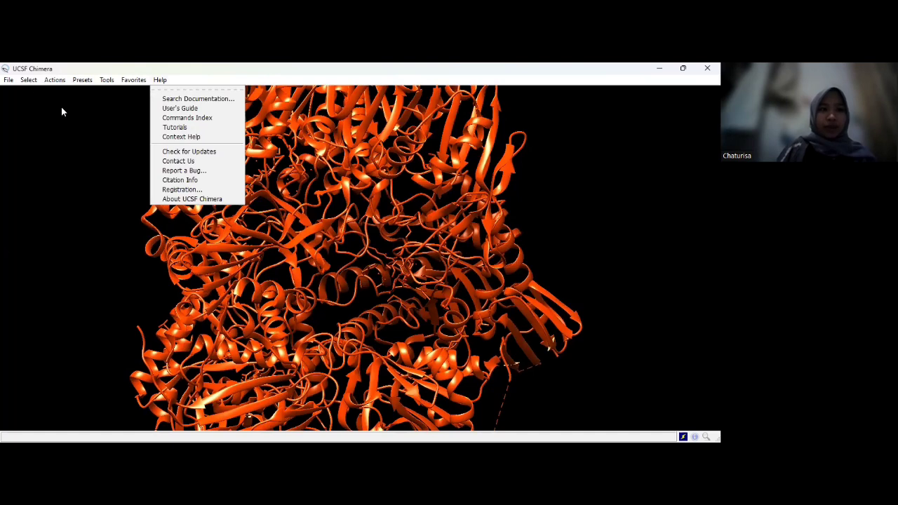
{"action": "mouse_move", "coordinate": [121, 130]}
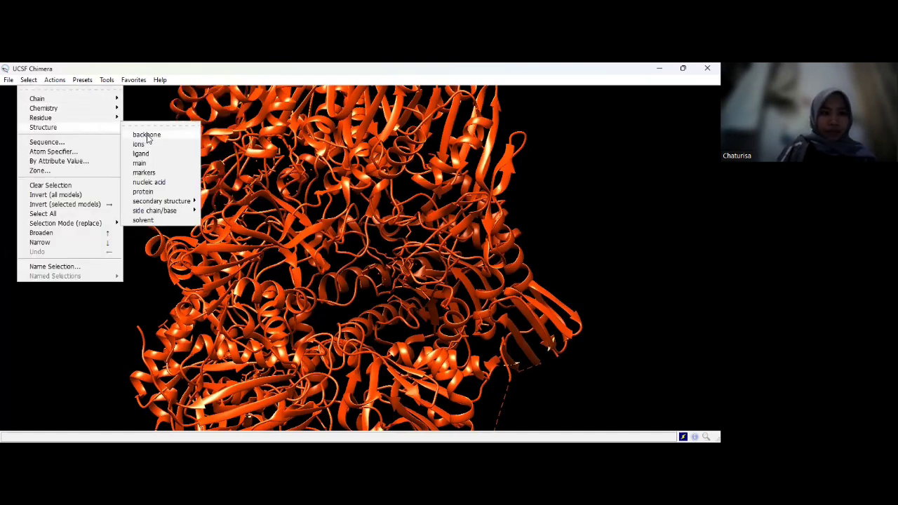
{"action": "mouse_move", "coordinate": [149, 138]}
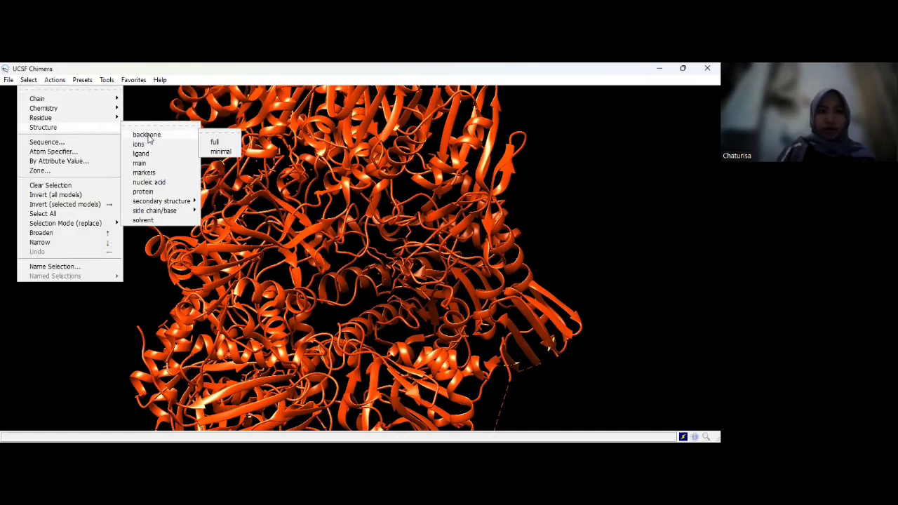
{"action": "left_click", "coordinate": [205, 143]}
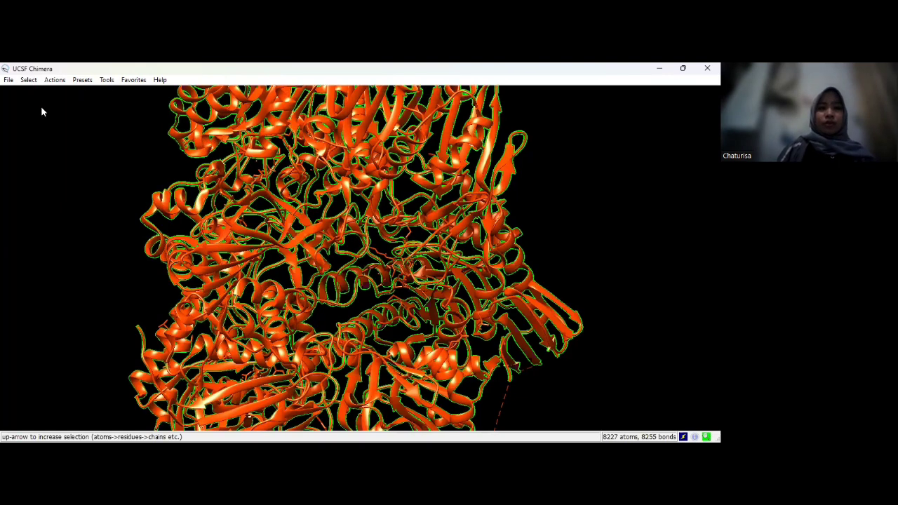
Select only the ligands of the structure and inspect where they sit within the orange red ribbon model
{"action": "left_click", "coordinate": [28, 79]}
{"action": "mouse_move", "coordinate": [84, 126]}
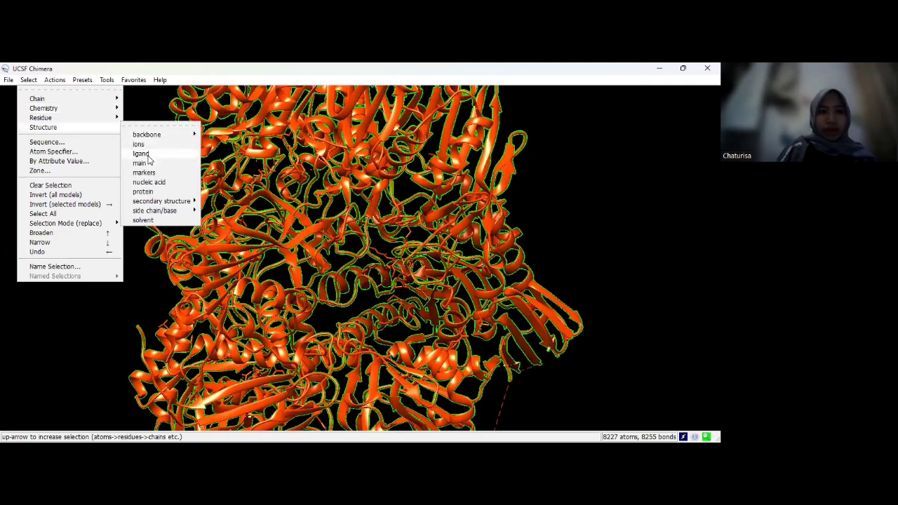
{"action": "left_click", "coordinate": [143, 154]}
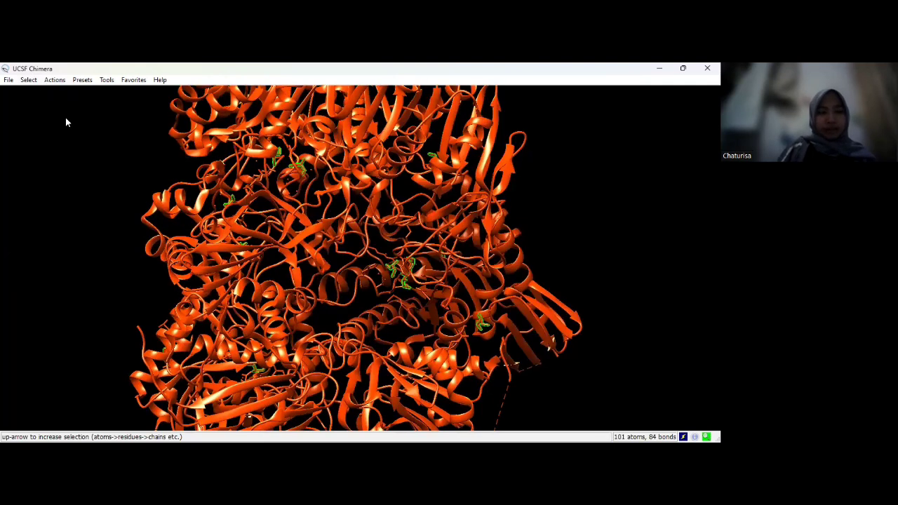
{"action": "left_click", "coordinate": [29, 80]}
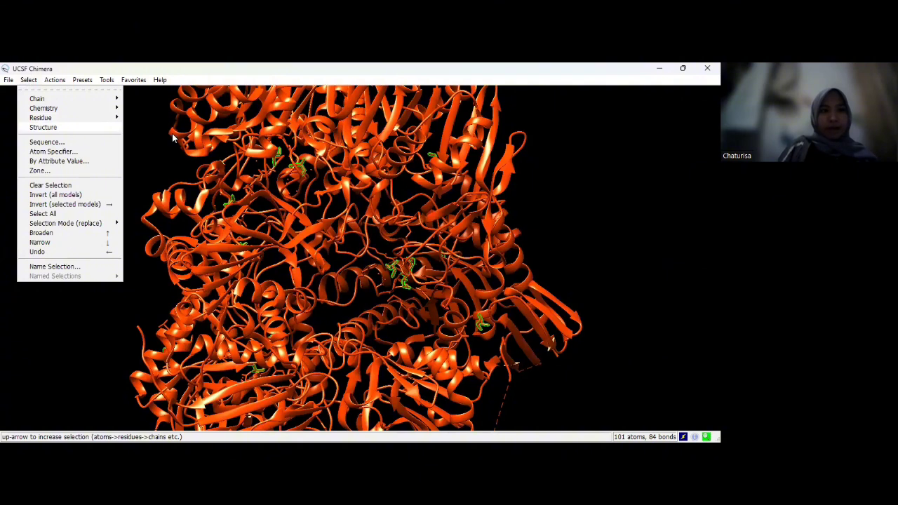
{"action": "mouse_move", "coordinate": [177, 138]}
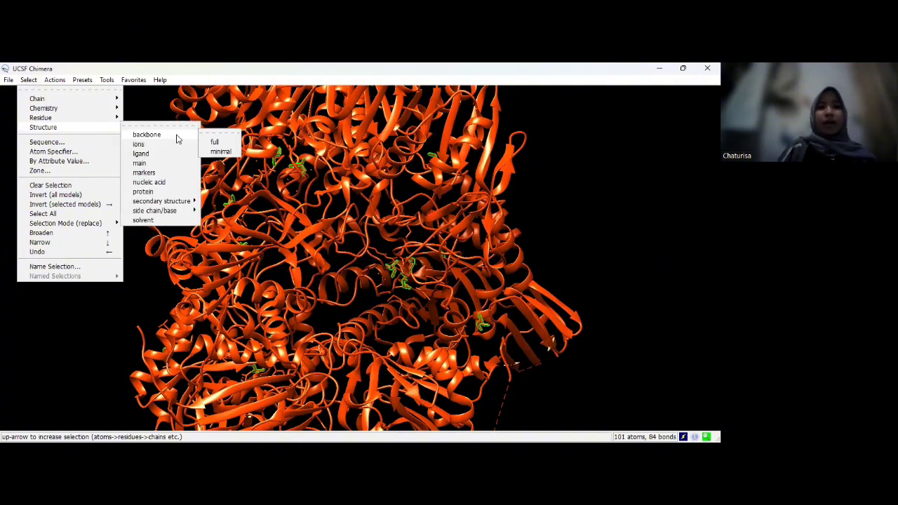
{"action": "left_click", "coordinate": [352, 162]}
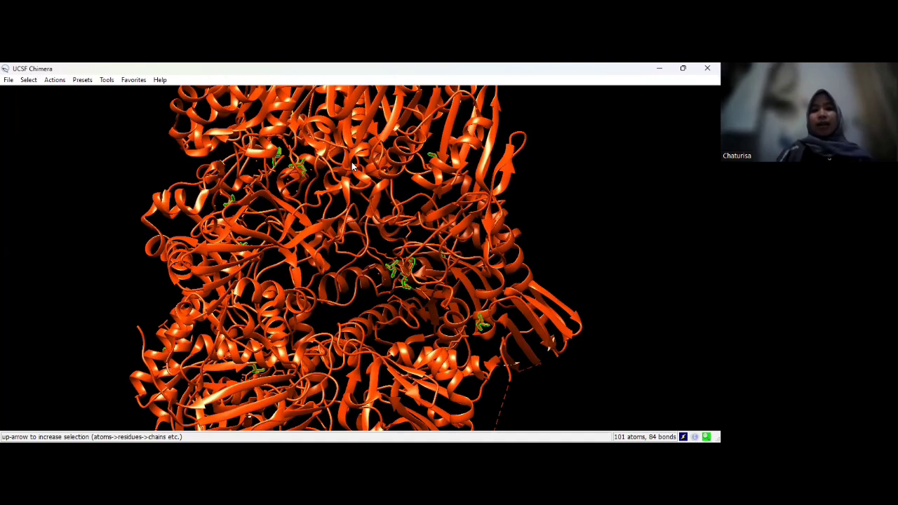
{"action": "scroll", "coordinate": [353, 166], "scroll_direction": "up", "scroll_amount": 2}
{"action": "scroll", "coordinate": [353, 167], "scroll_direction": "up", "scroll_amount": 2}
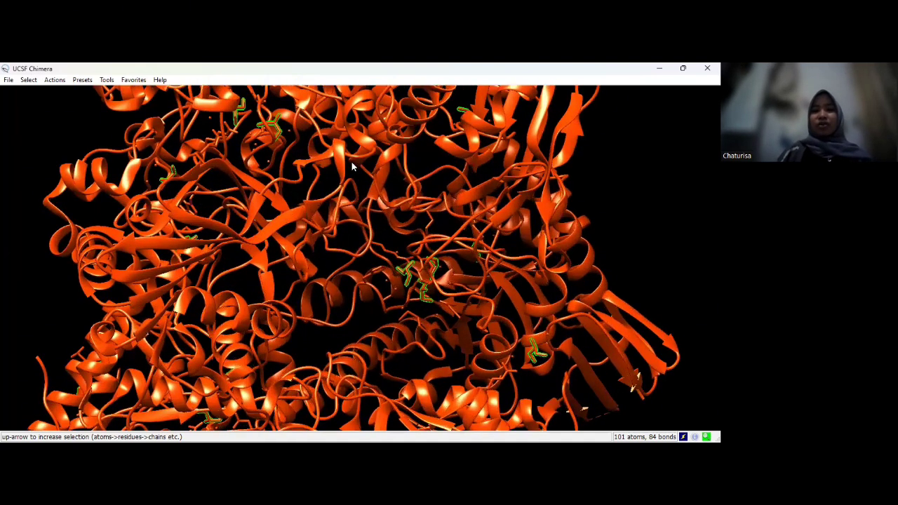
{"action": "scroll", "coordinate": [353, 166], "scroll_direction": "down", "scroll_amount": 4}
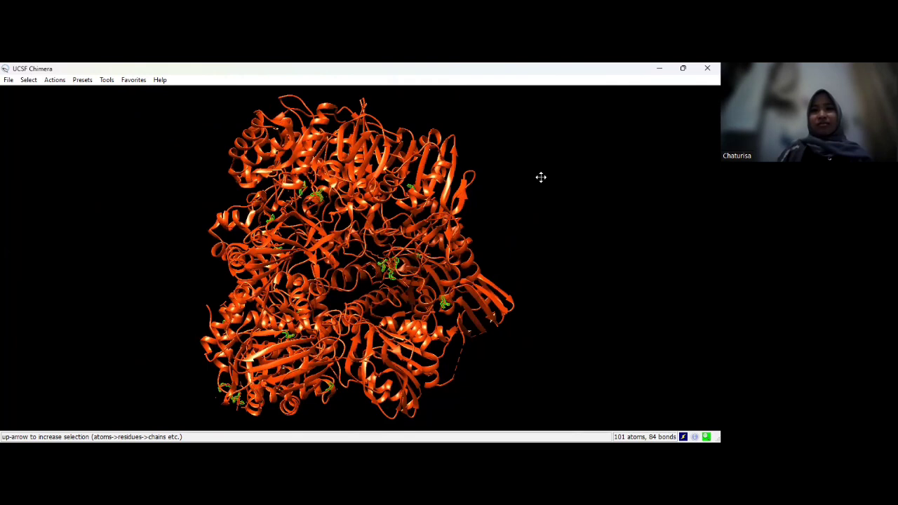